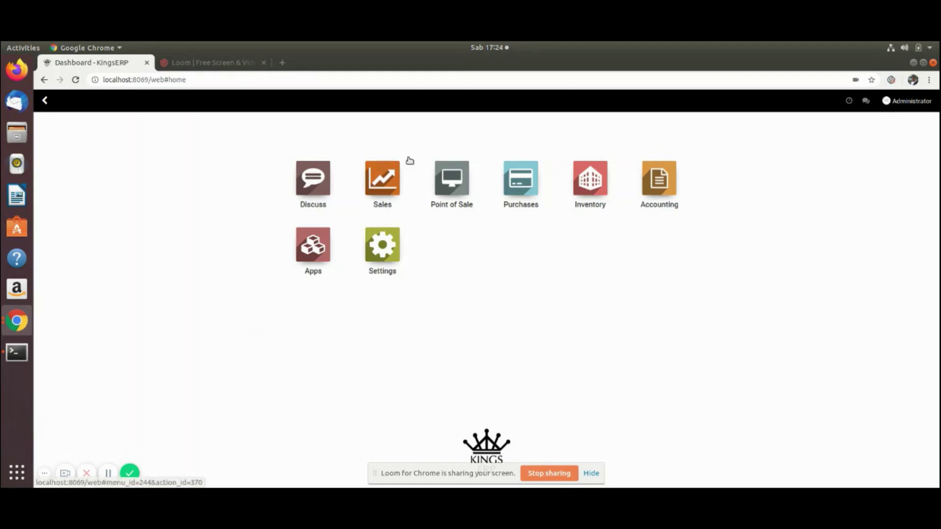
Check the Inventory overview for pending operations, and start a new sales quotation for Customer 1
click(598, 192)
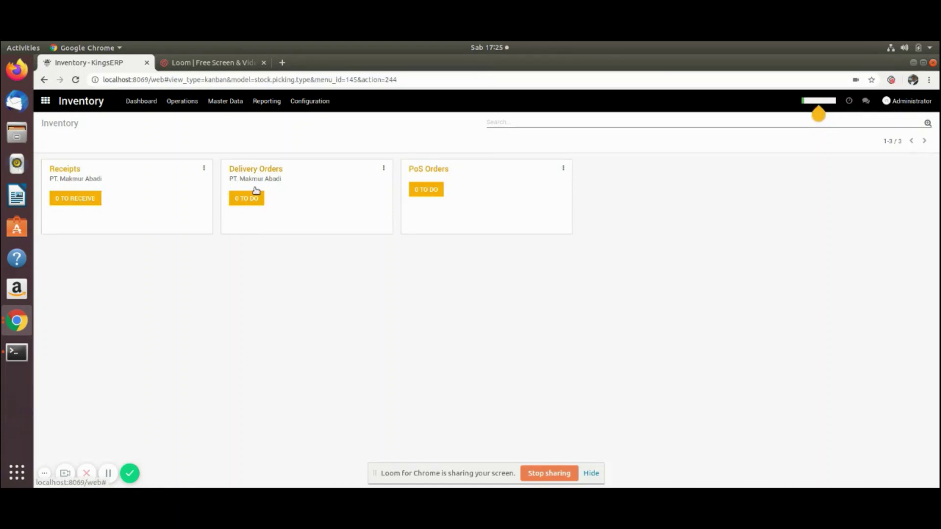
click(45, 100)
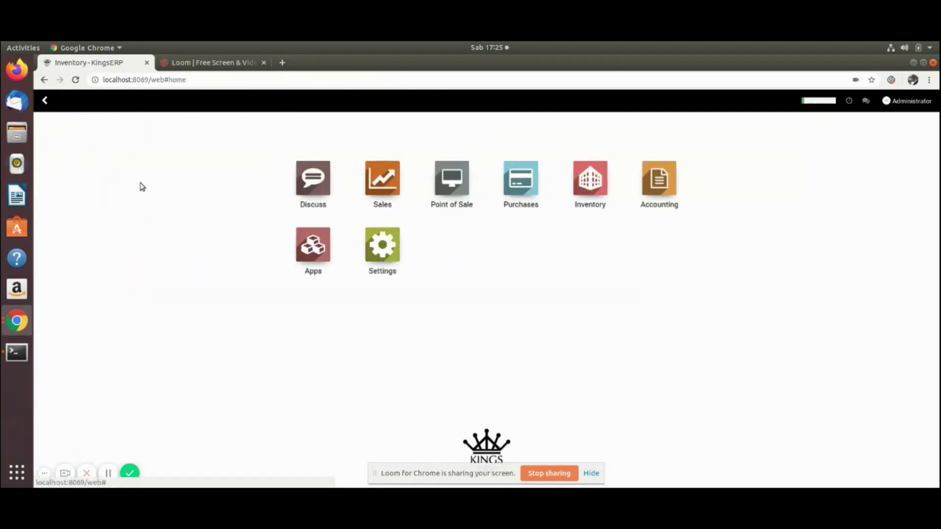
click(380, 197)
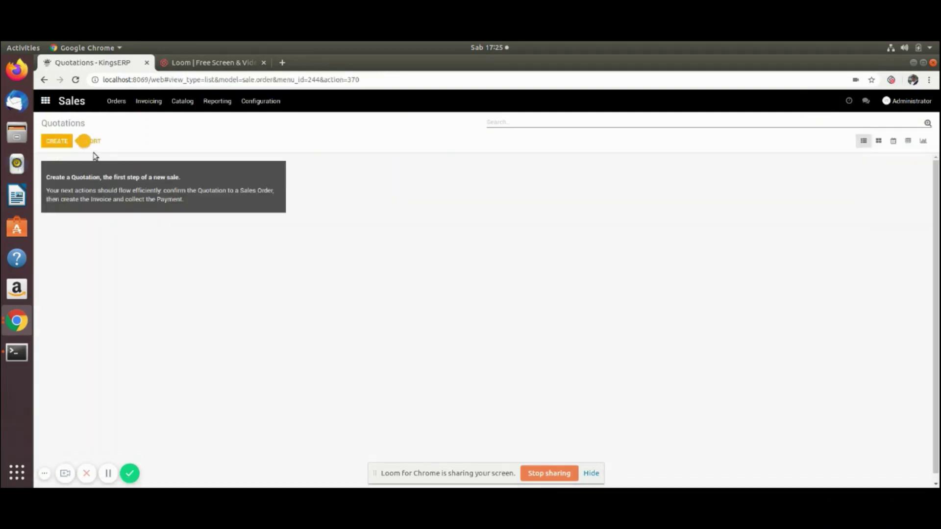
click(53, 143)
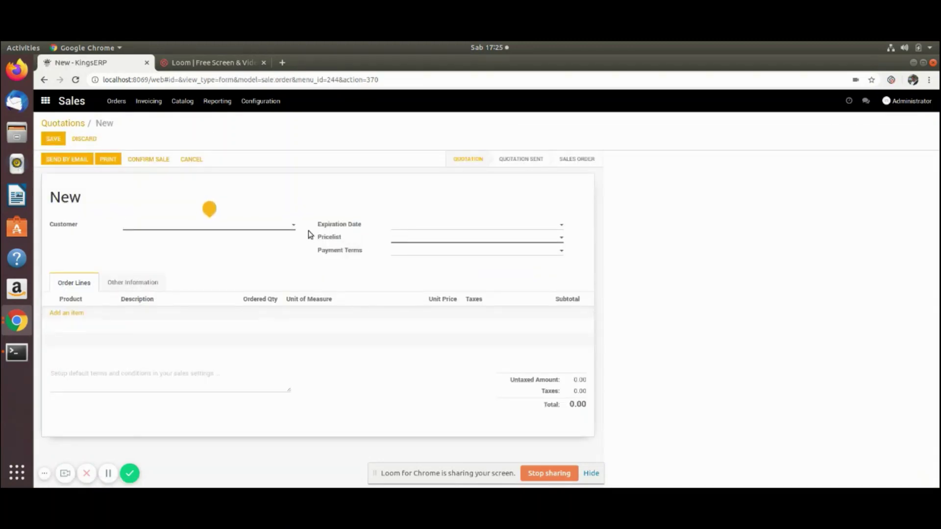
click(284, 228)
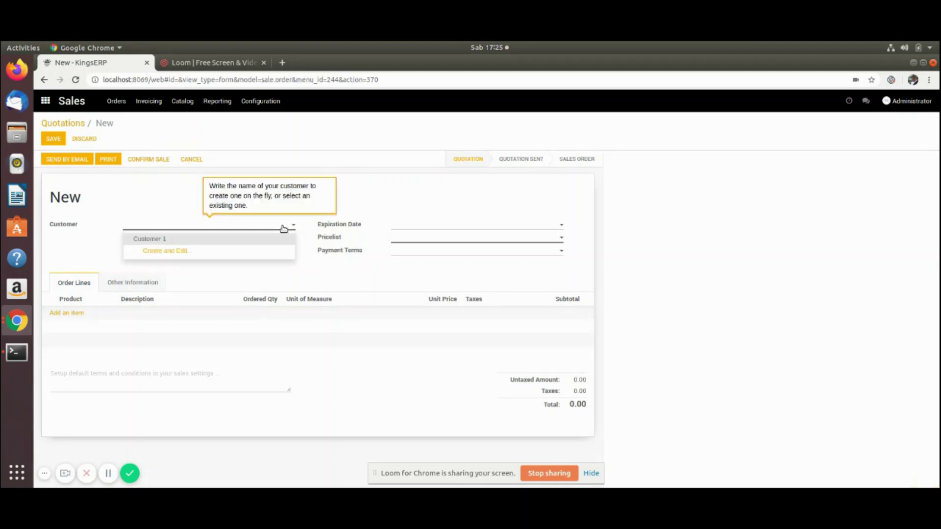
click(153, 240)
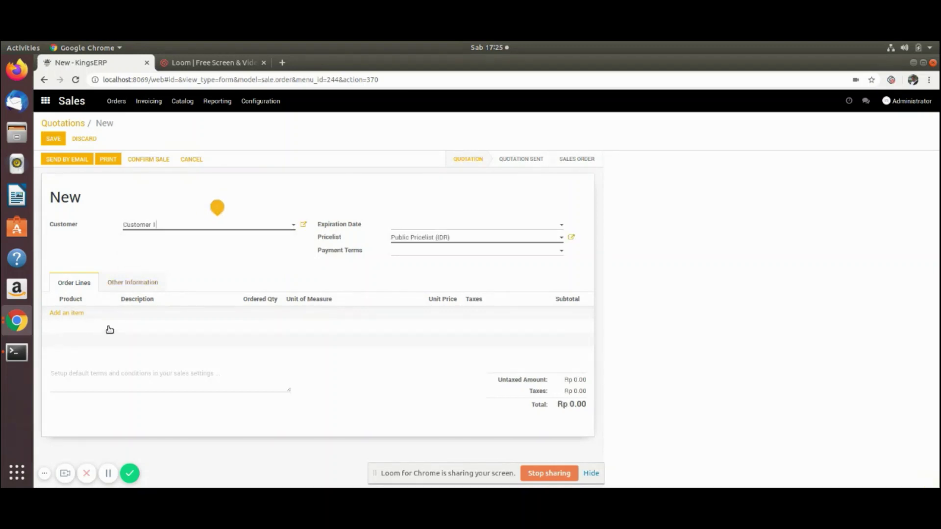
Add an order line for the product Lemari Kaca with an ordered quantity of 7 and dismiss the inventory warning
click(70, 314)
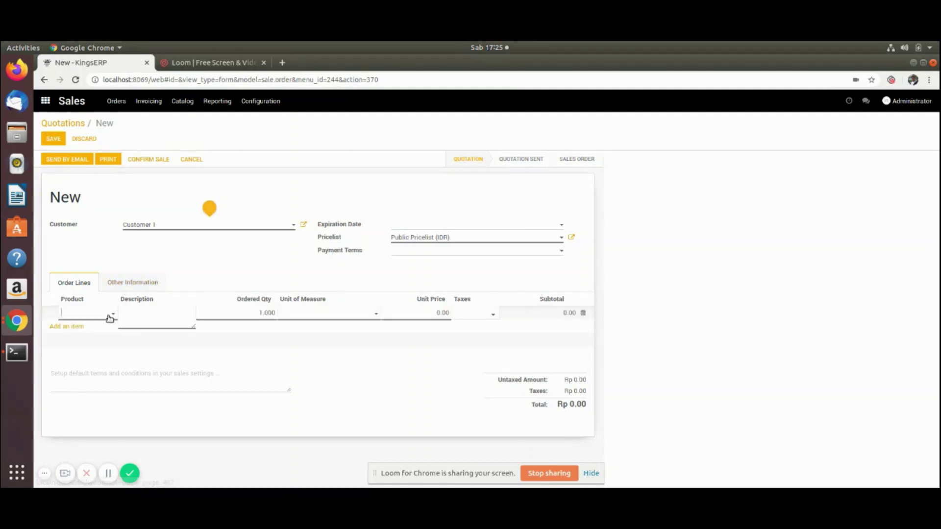
click(109, 318)
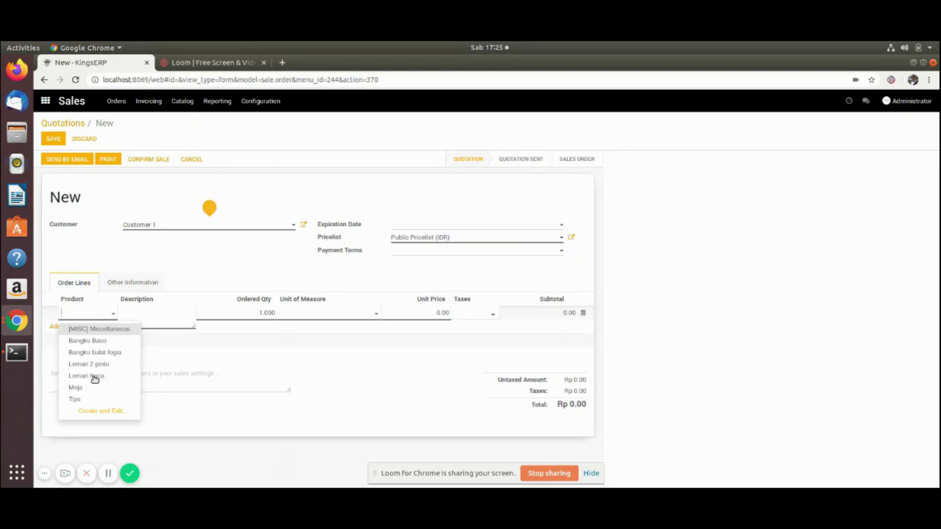
click(120, 376)
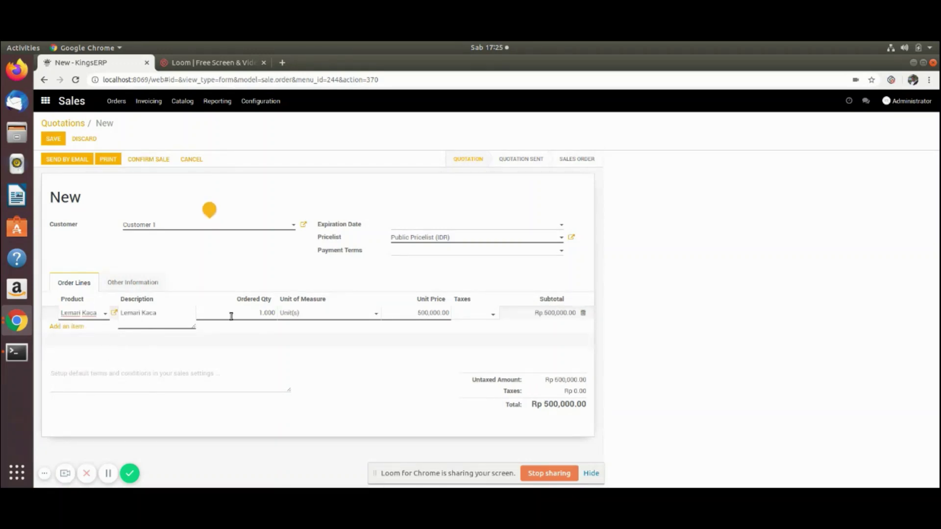
click(258, 314)
key(Left)
text(7)
key(Delete)
click(254, 286)
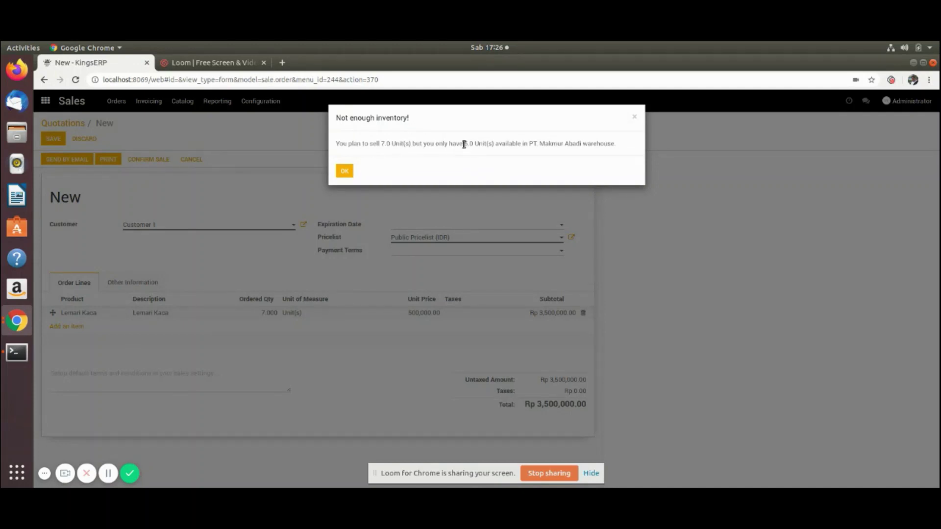
drag(463, 143, 516, 142)
click(346, 172)
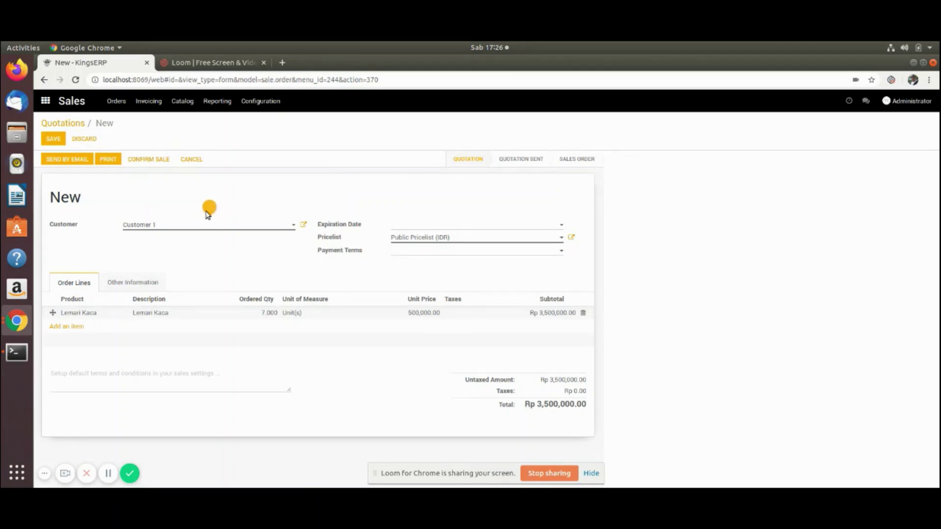
Save the quotation for Customer 1 and confirm the sale
click(53, 139)
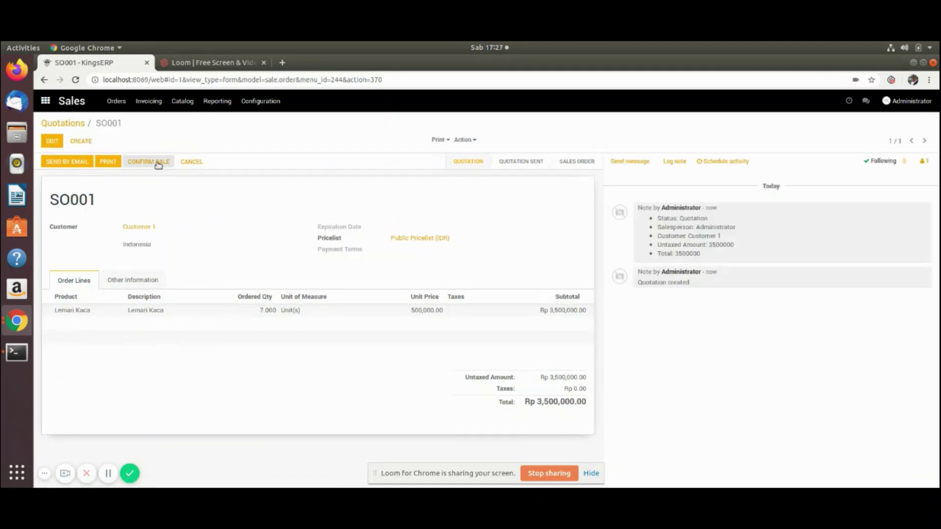
click(158, 163)
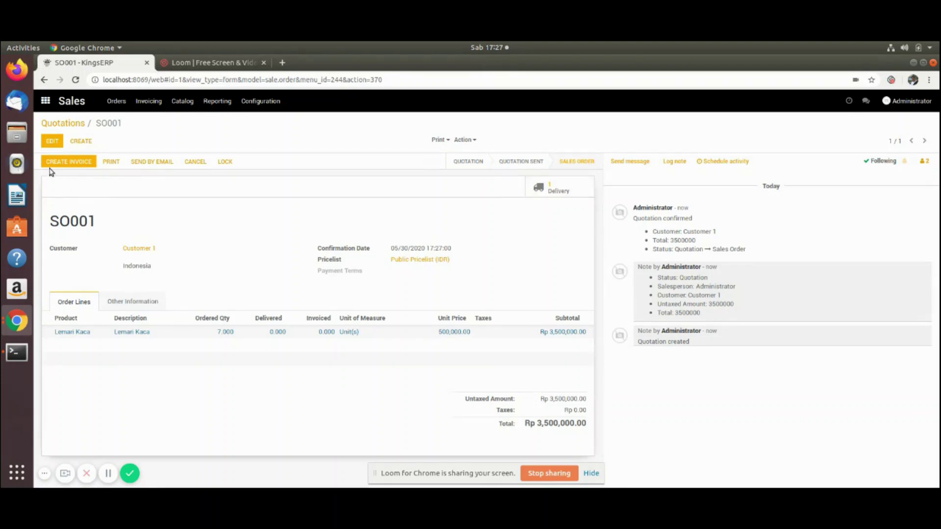
Open Customer 1's pending delivery order in Inventory and check the availability of its products
click(45, 101)
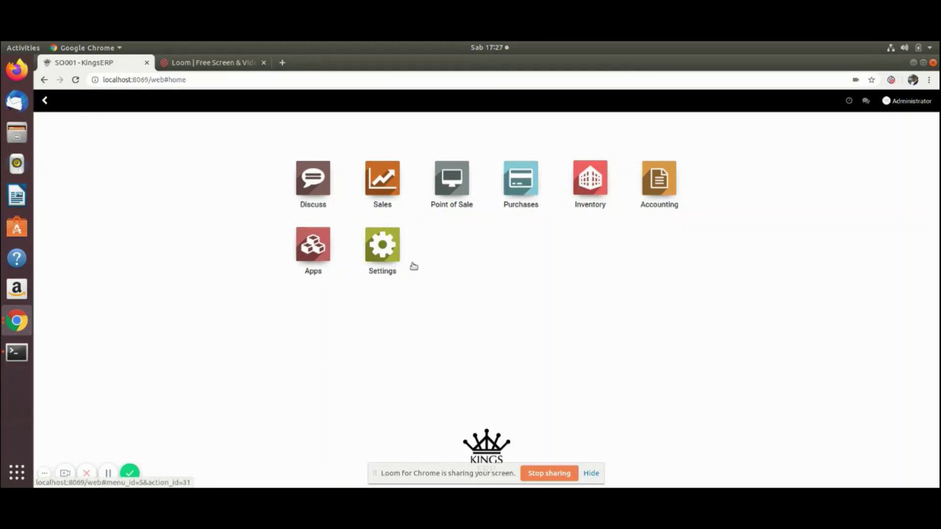
click(589, 197)
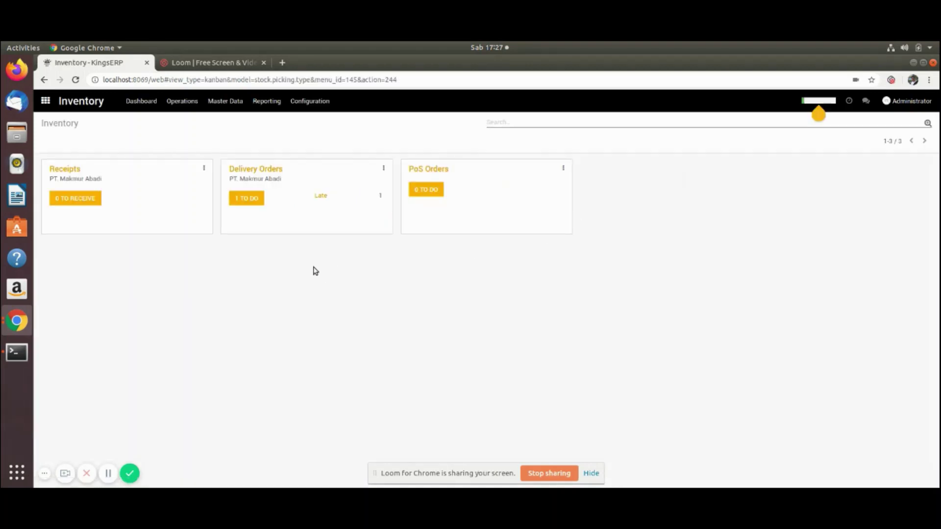
click(247, 199)
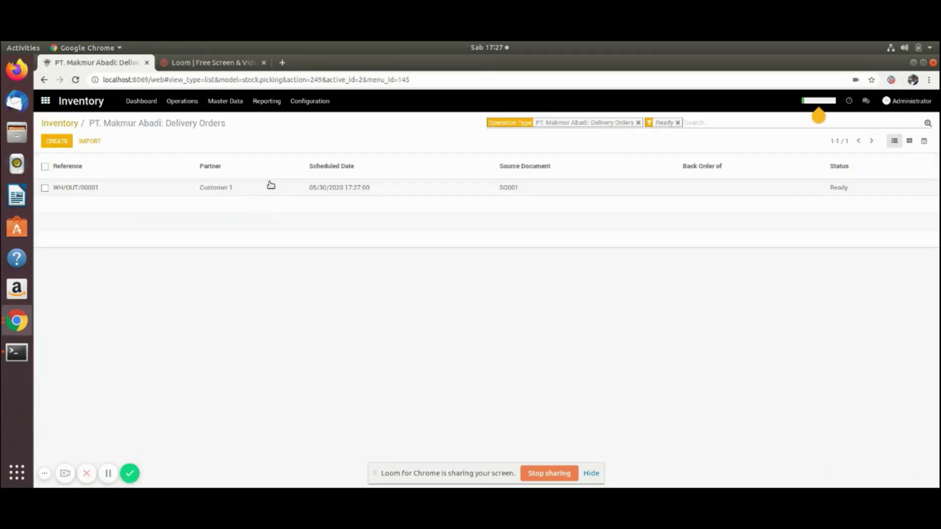
click(122, 191)
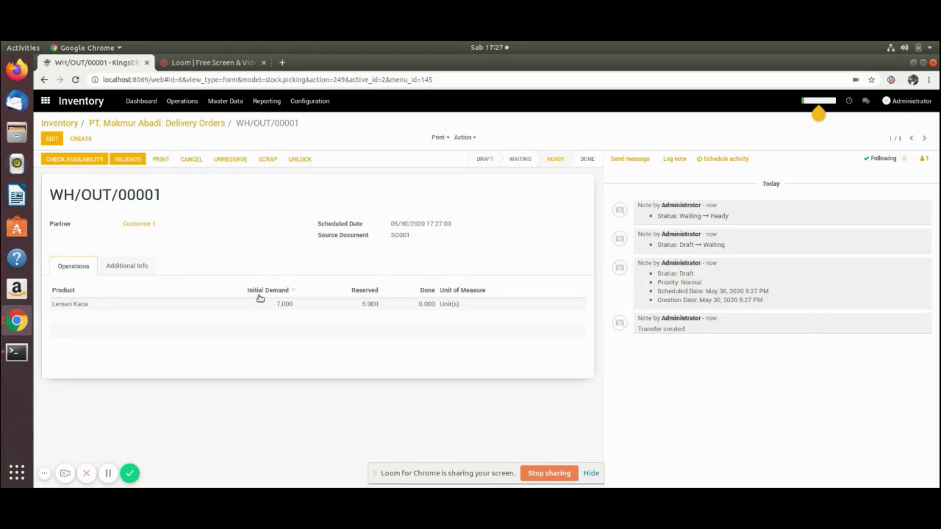
click(68, 161)
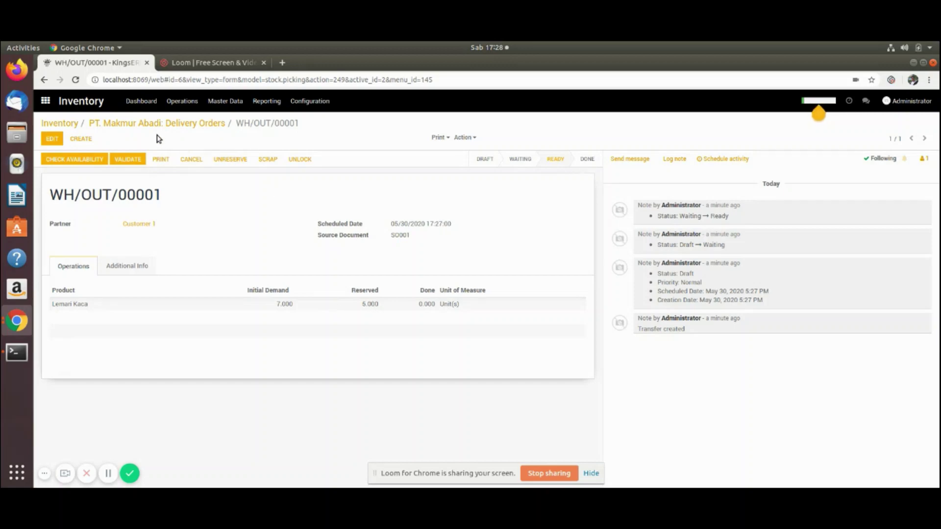
Create a new request for quotation in Purchases with CV. Furniture as the vendor
click(49, 101)
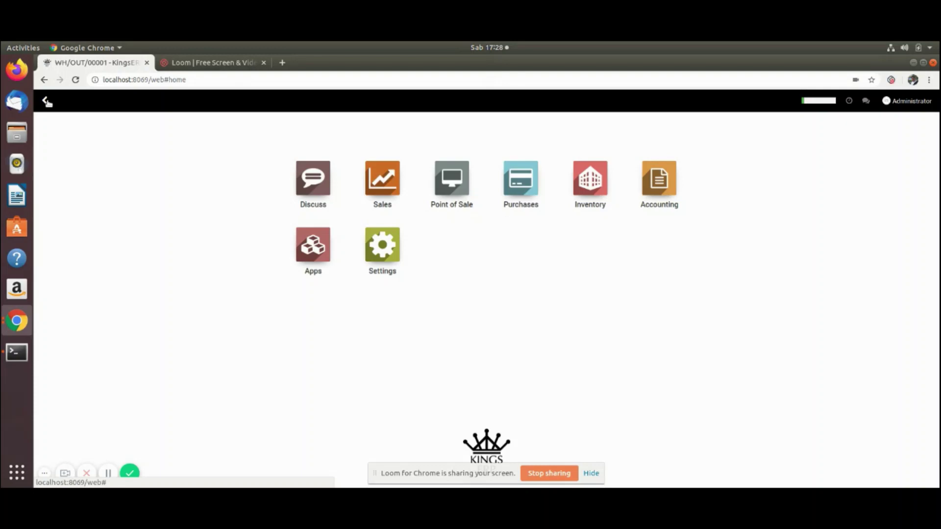
click(522, 184)
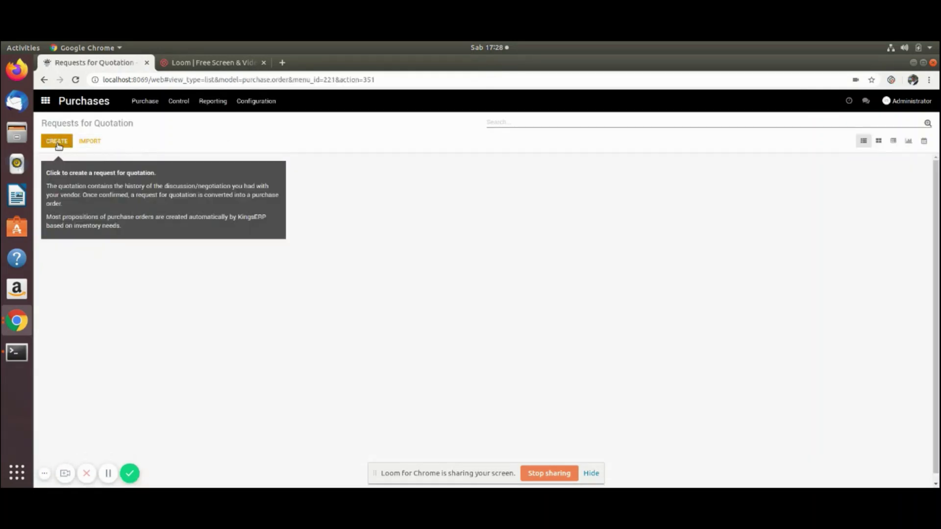
click(57, 141)
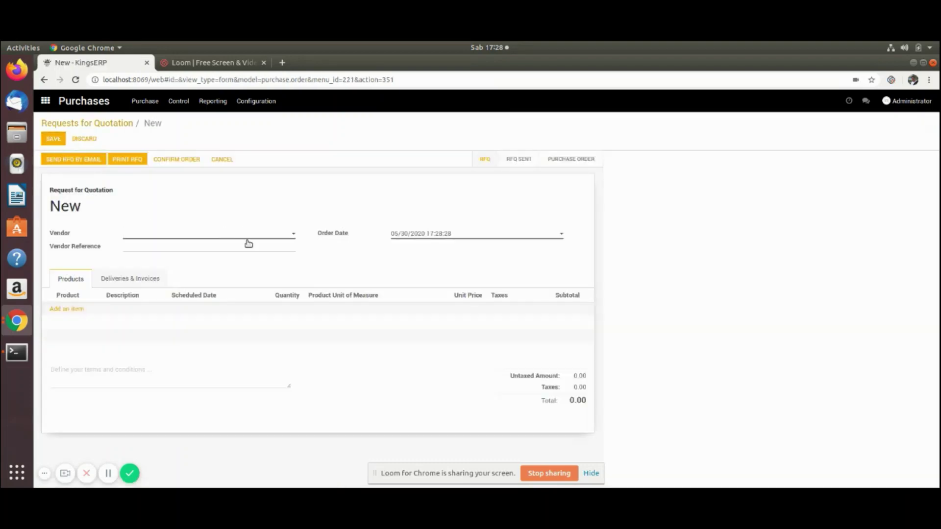
click(252, 238)
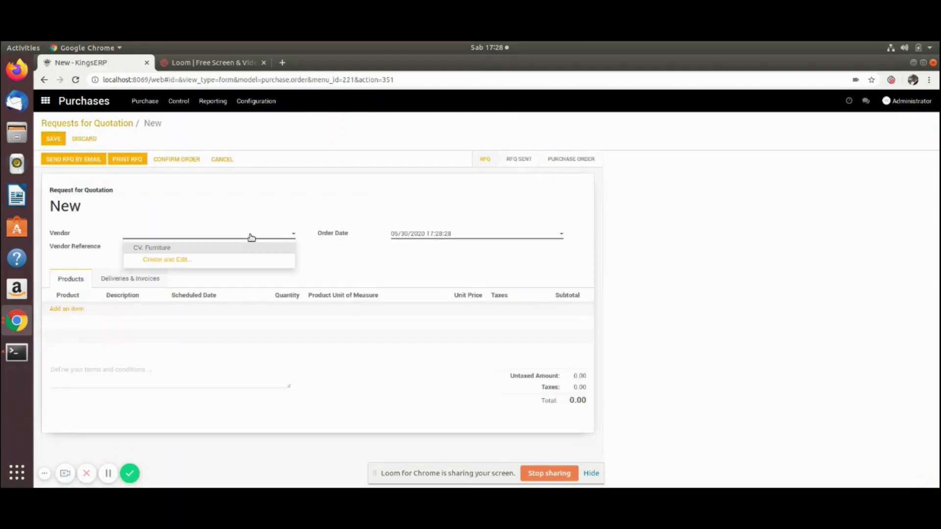
click(198, 248)
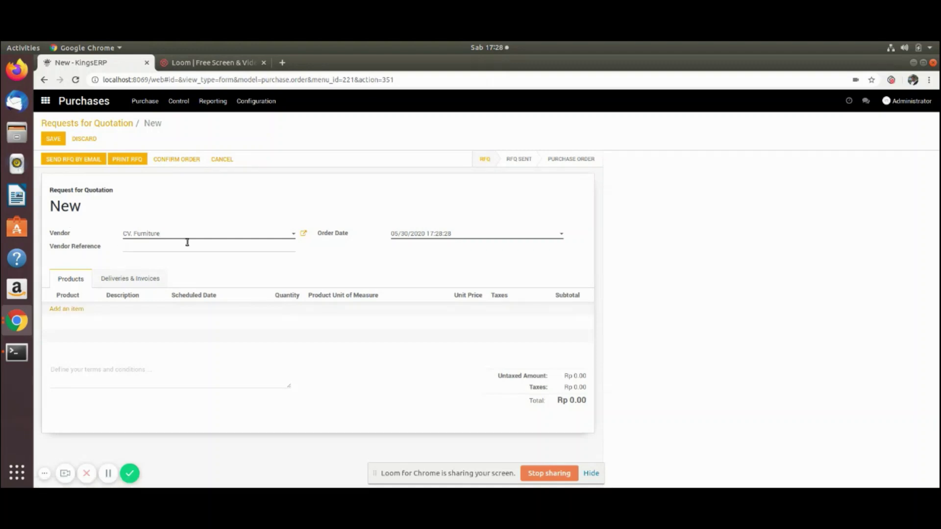
Add the product Lemari Kaca to the request for quotation and confirm it as a saved purchase order
click(65, 309)
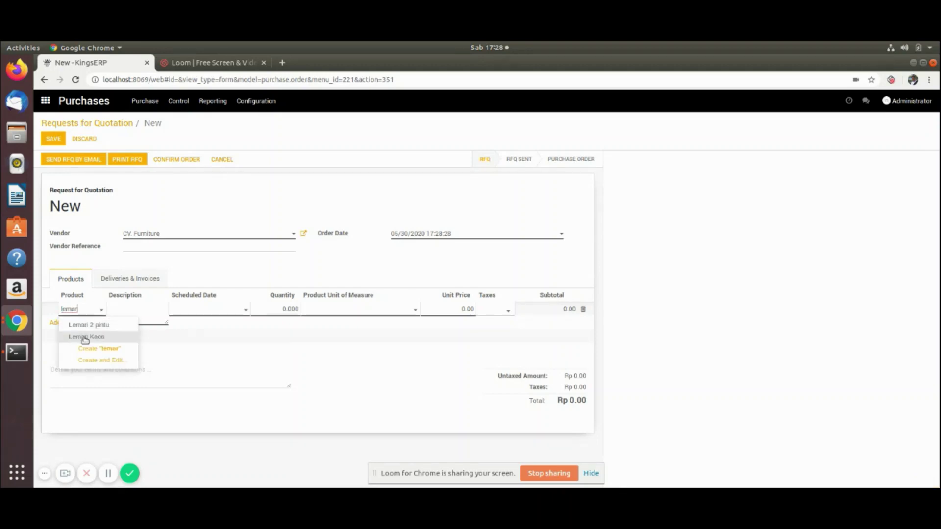
click(86, 338)
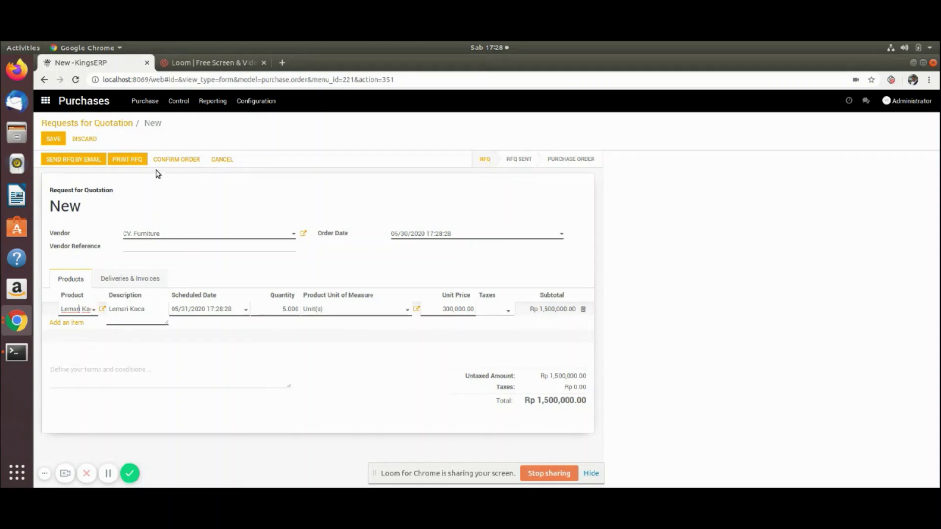
click(51, 138)
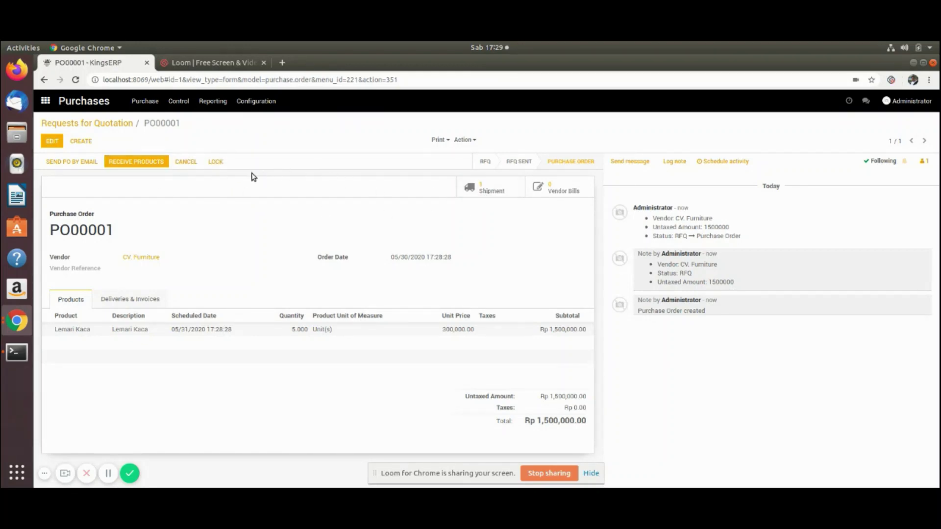
View the purchase order's shipment and open the pending CV. Furniture receipt from the Inventory overview
click(492, 191)
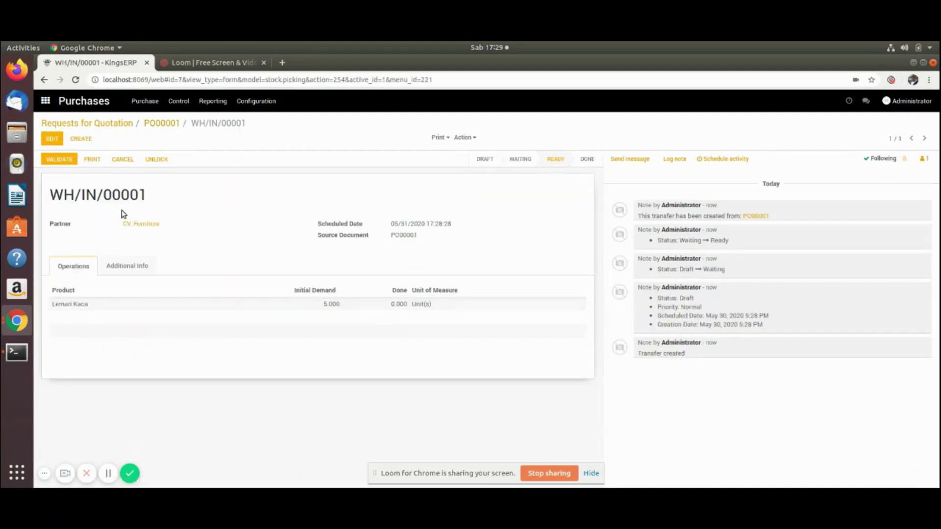
click(43, 103)
click(587, 190)
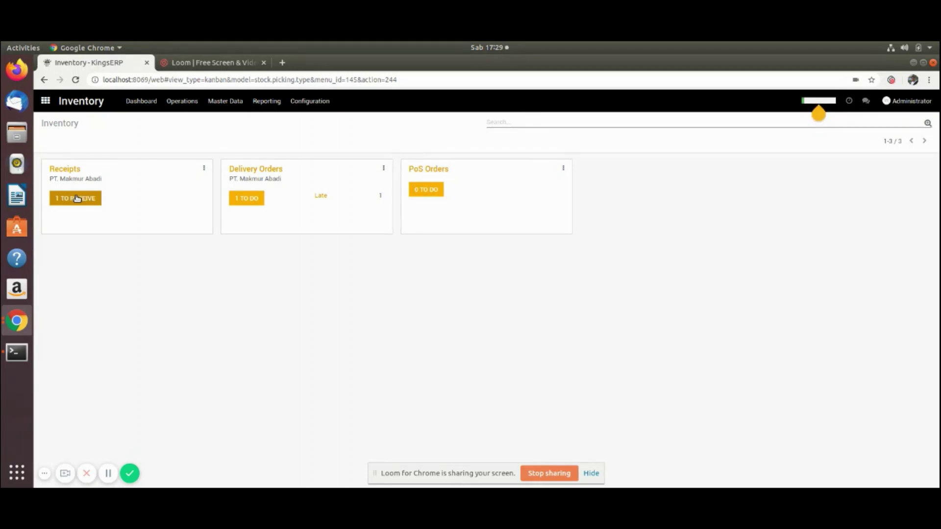
click(77, 198)
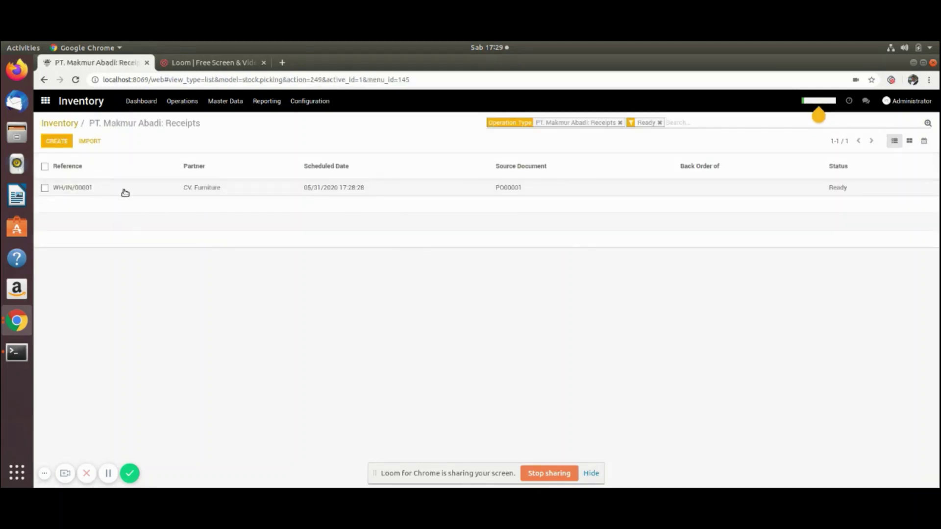
click(125, 192)
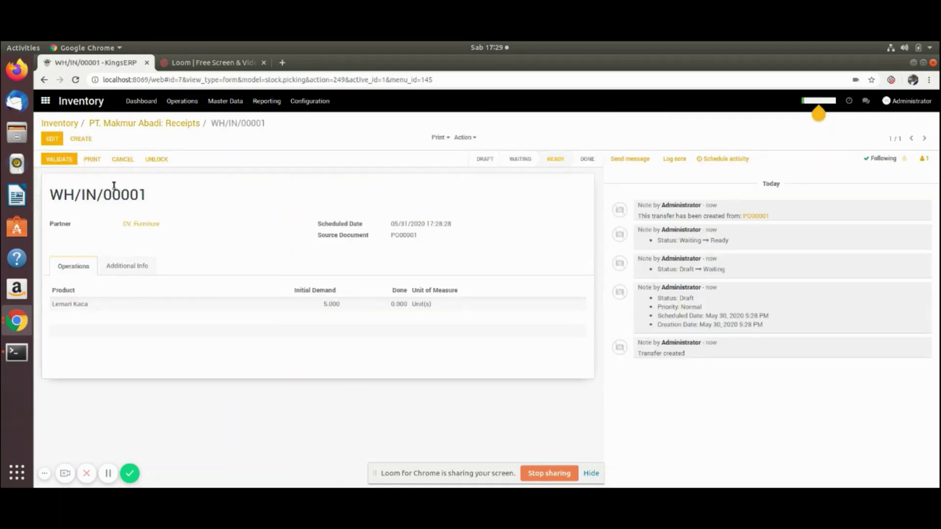
click(63, 159)
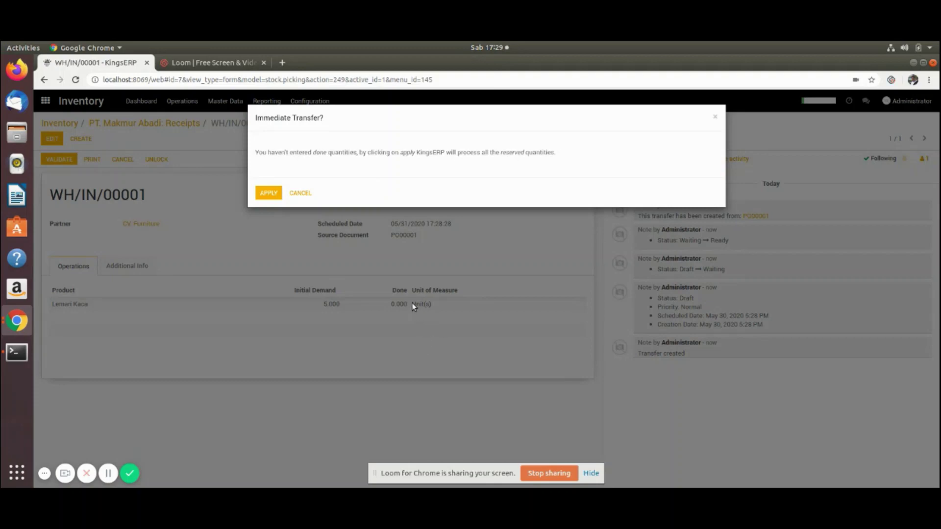
click(299, 194)
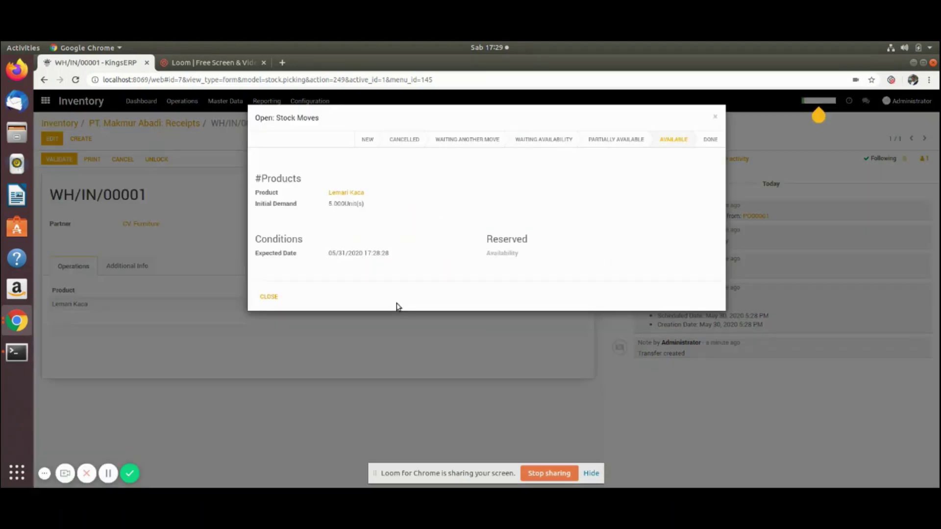
click(715, 116)
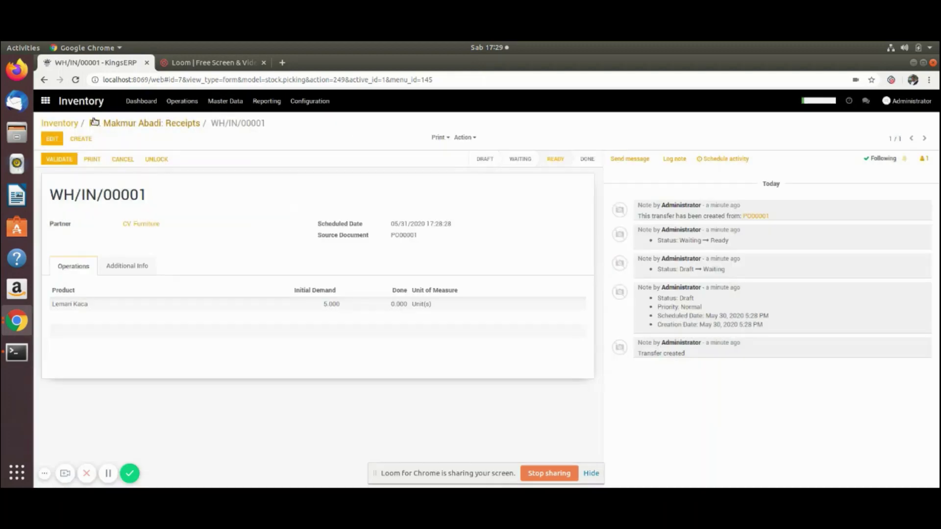
click(53, 141)
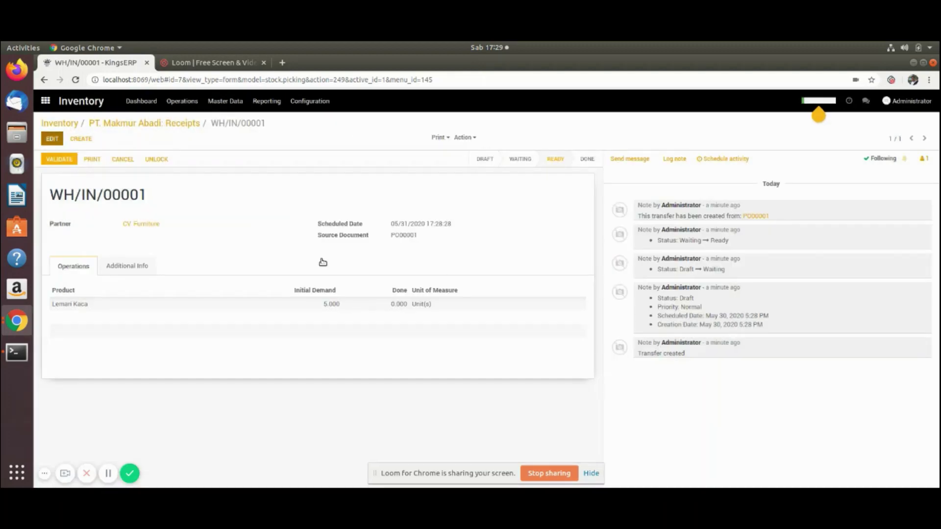
click(395, 308)
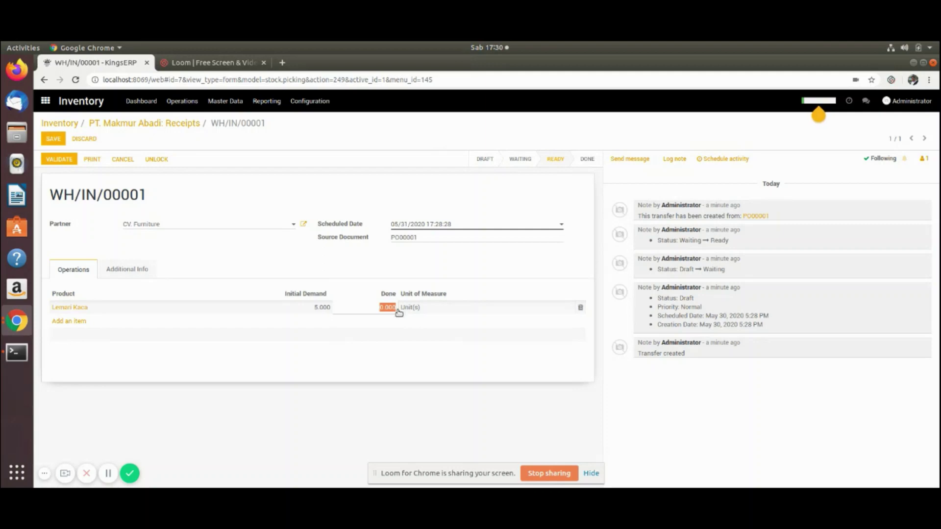
text(3)
key(Escape)
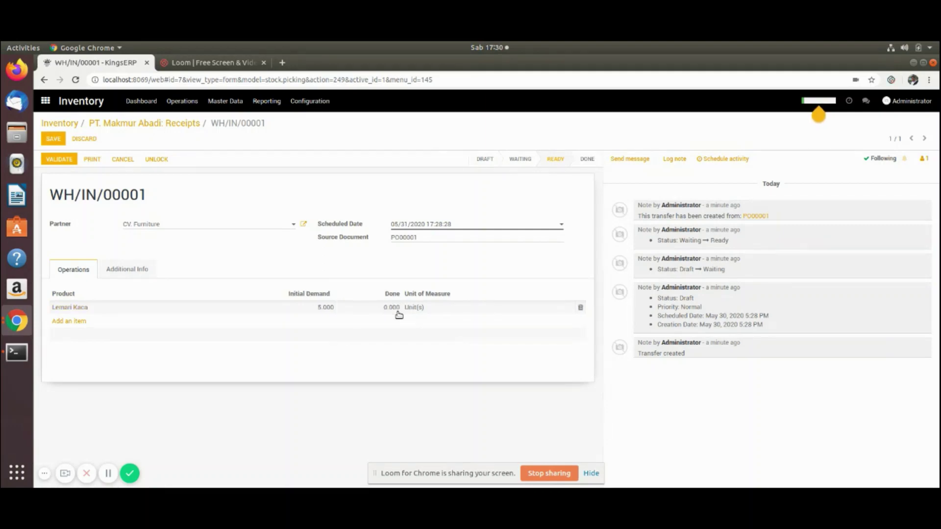
Validate the CV. Furniture receipt and apply the immediate transfer of all reserved quantities
click(61, 159)
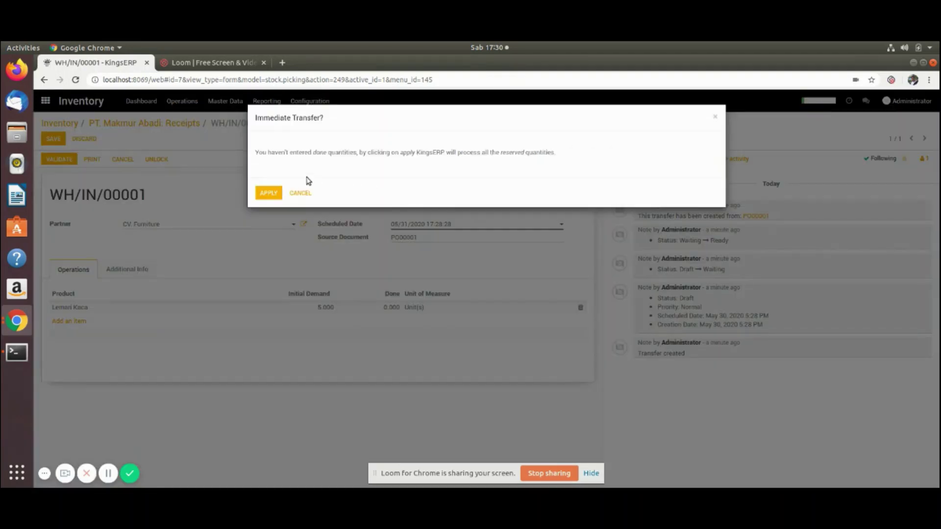
click(269, 196)
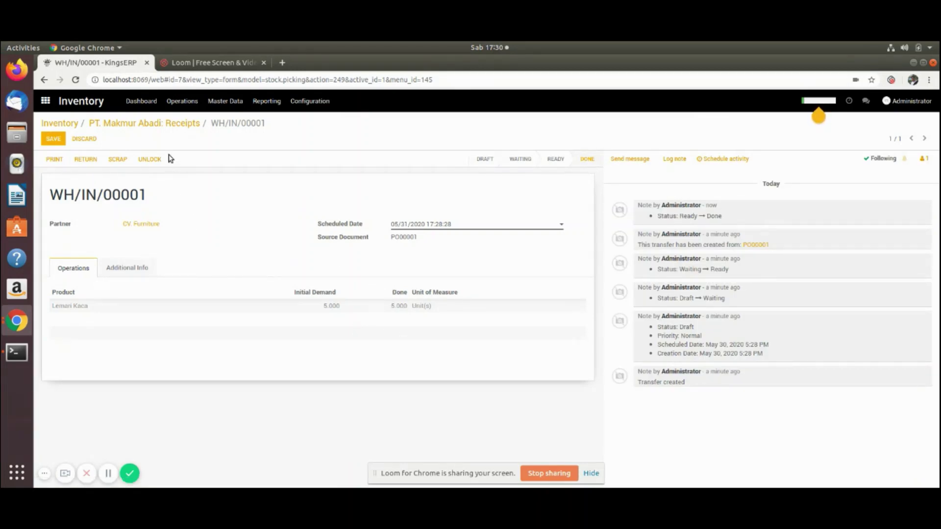
Open Customer 1's ready delivery order in Inventory, check its availability, and validate it as an immediate transfer
click(58, 124)
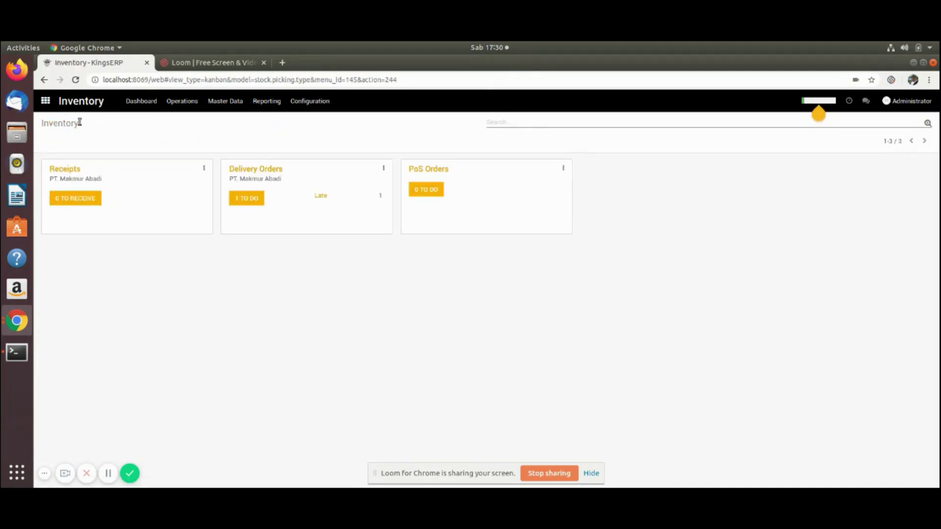
click(249, 203)
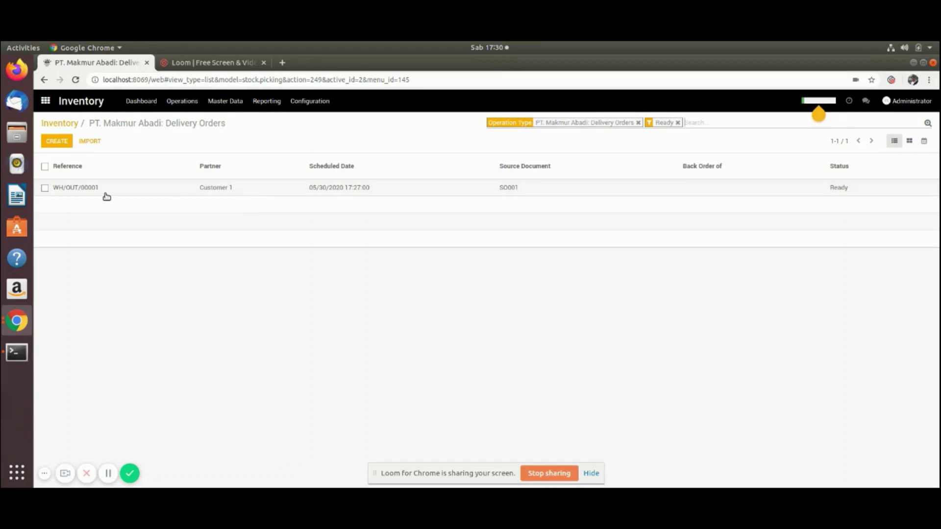
click(155, 190)
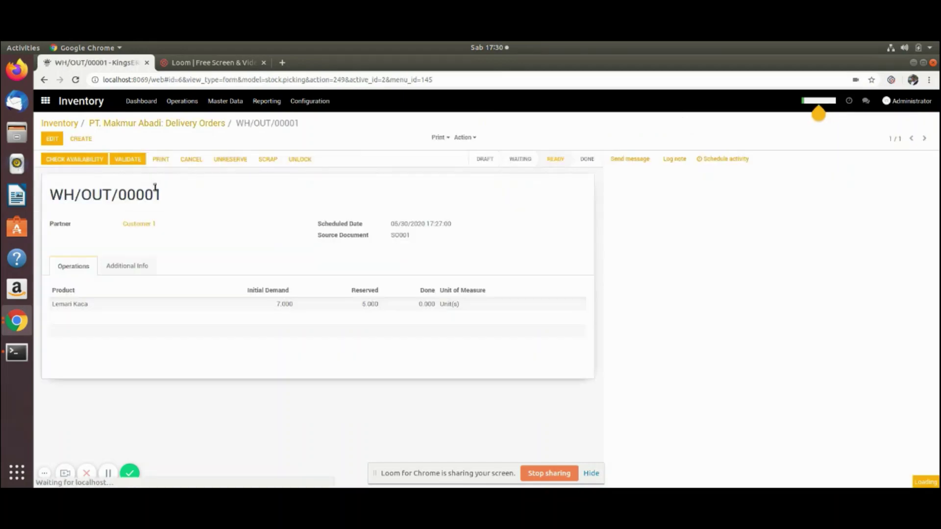
click(72, 160)
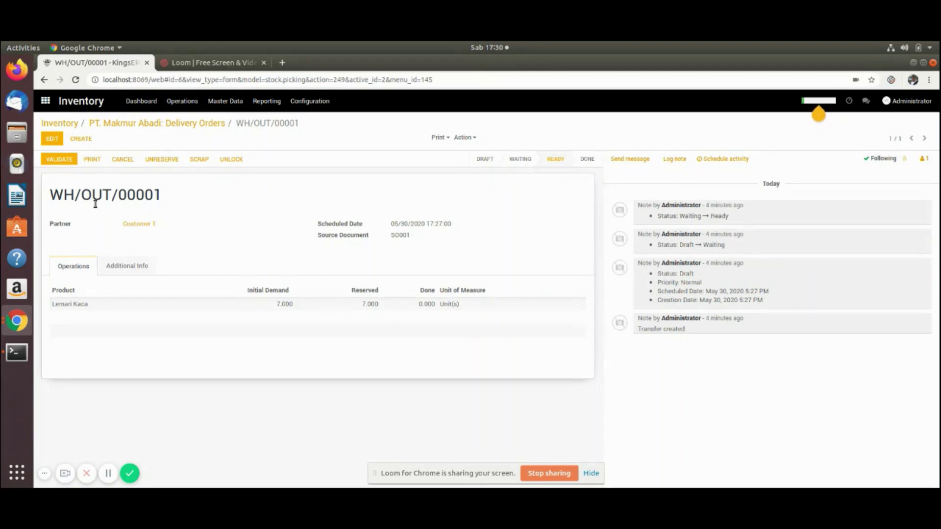
click(64, 158)
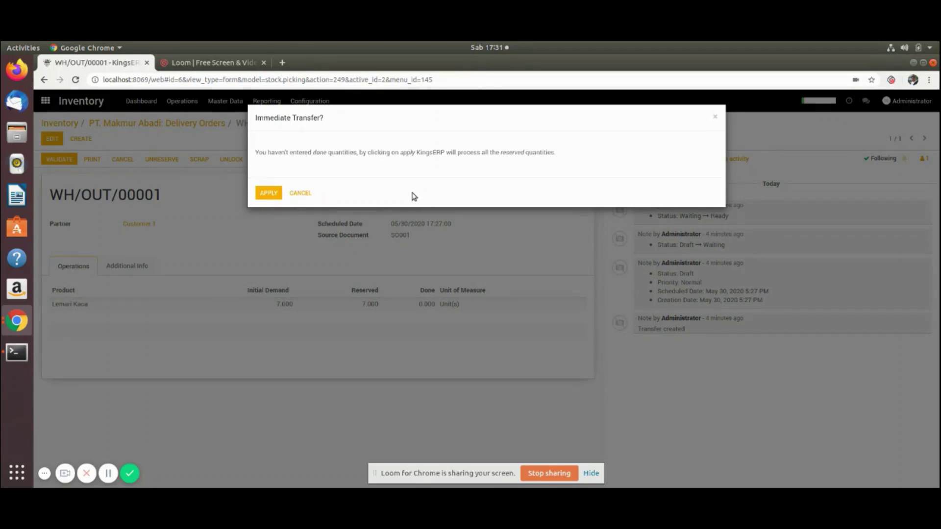
click(271, 193)
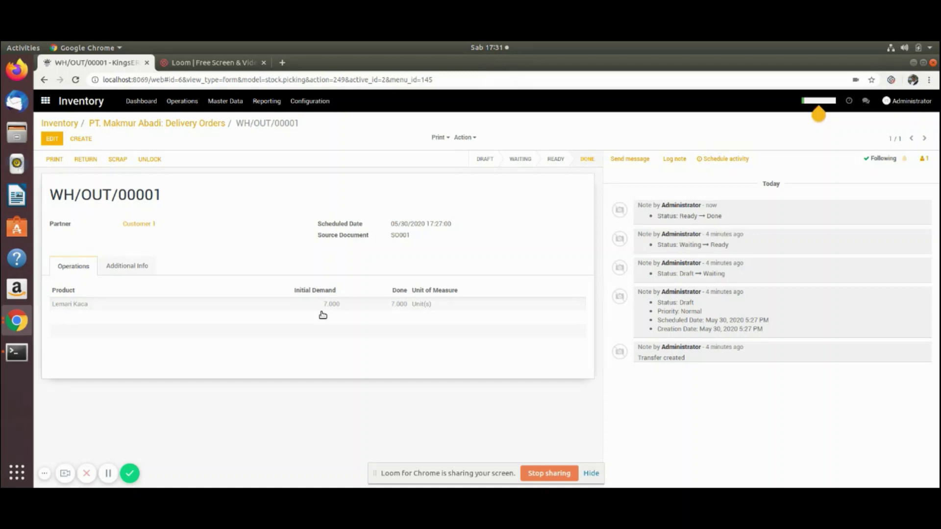
Create a new quotation in Sales with Customer 1 as the customer
click(138, 104)
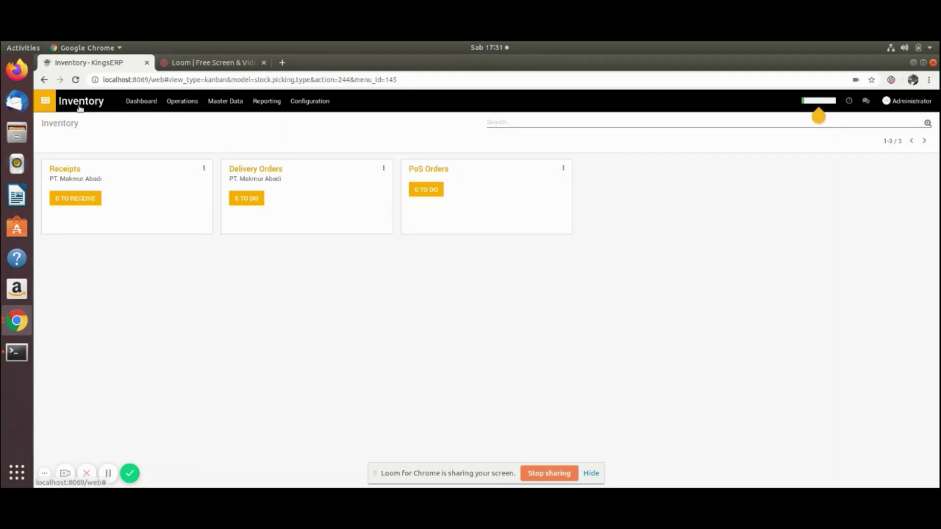
click(45, 102)
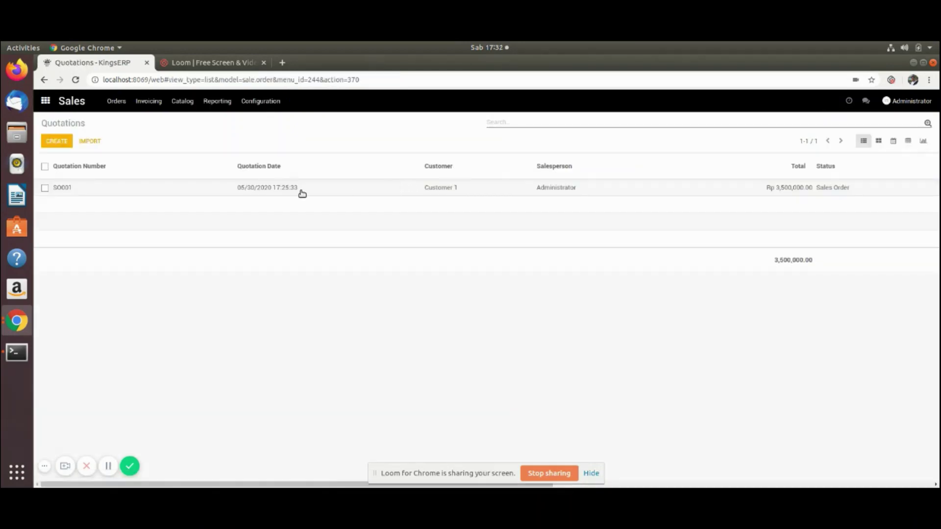
click(54, 140)
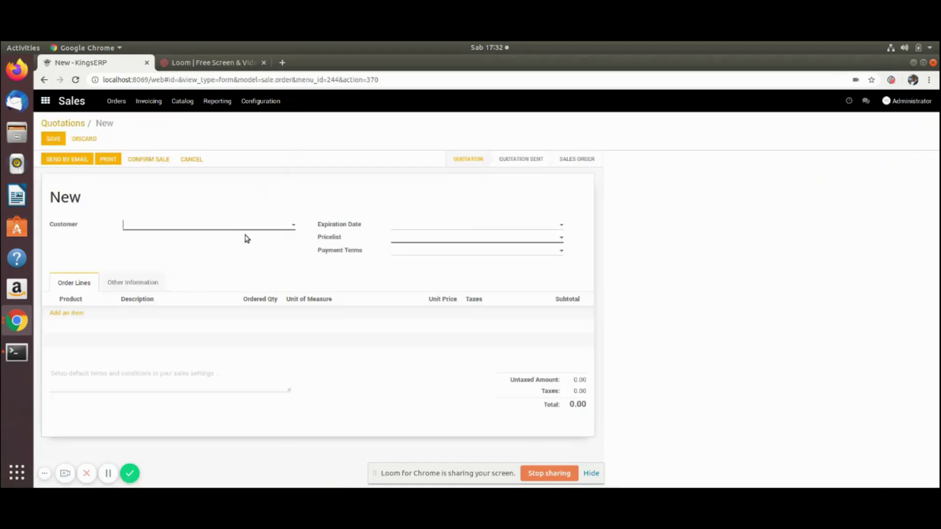
click(293, 225)
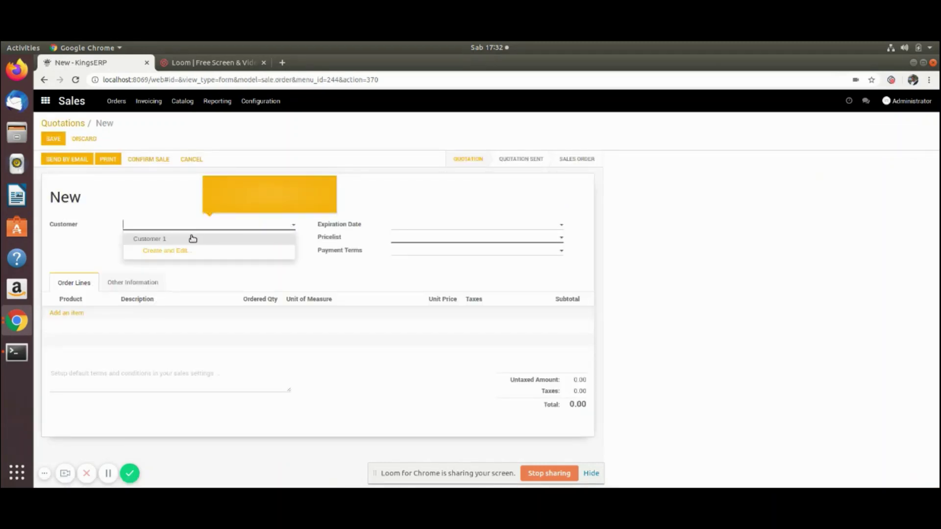
click(193, 239)
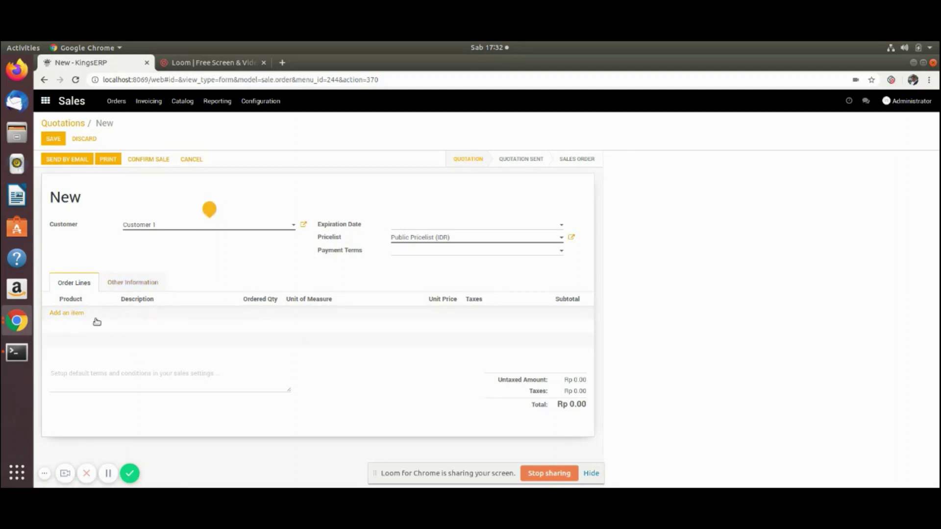
Add the product Lemari Kaca with an ordered quantity of 5 to the quotation, then save it and confirm the sale
click(69, 313)
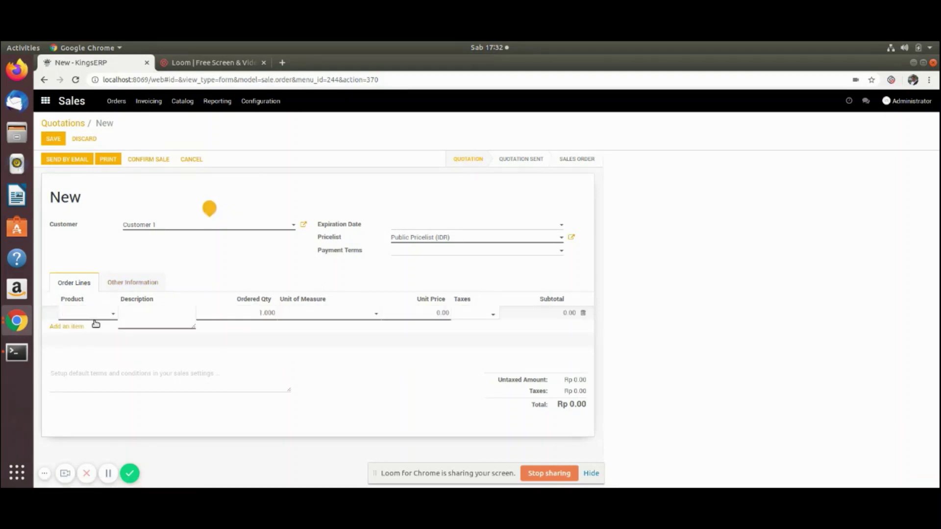
click(110, 313)
text(l)
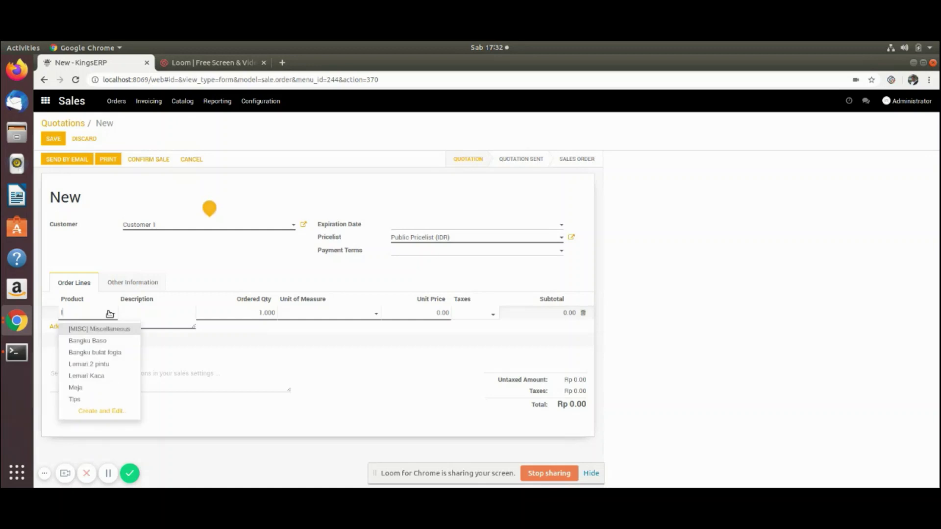
text(emari)
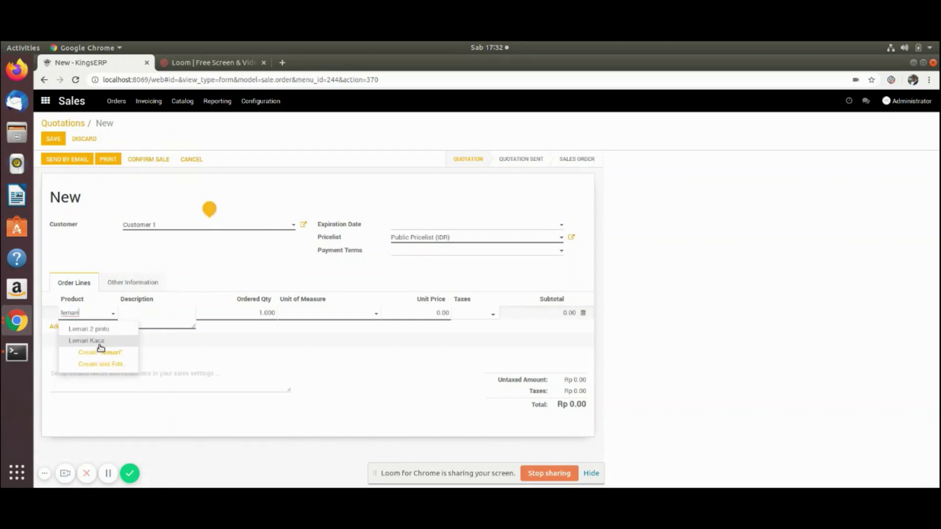
click(101, 341)
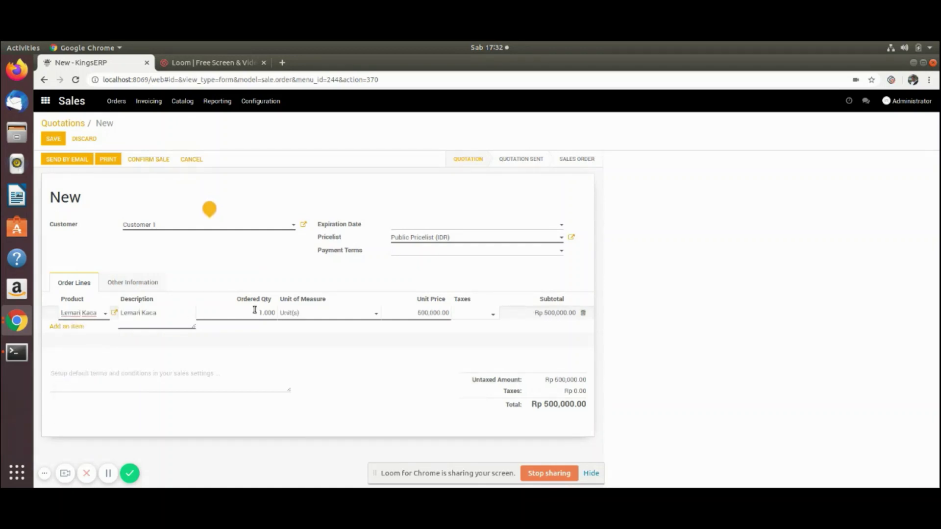
click(256, 314)
text(5)
click(267, 273)
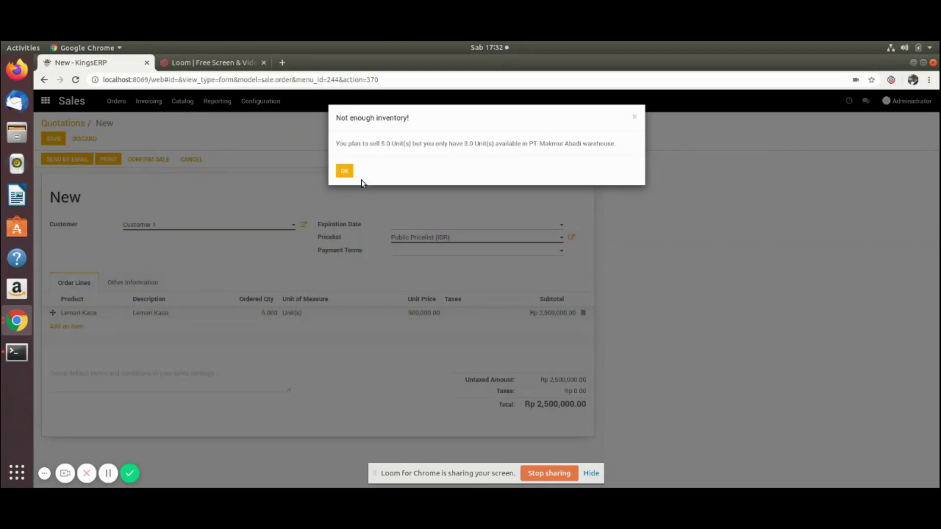
click(345, 171)
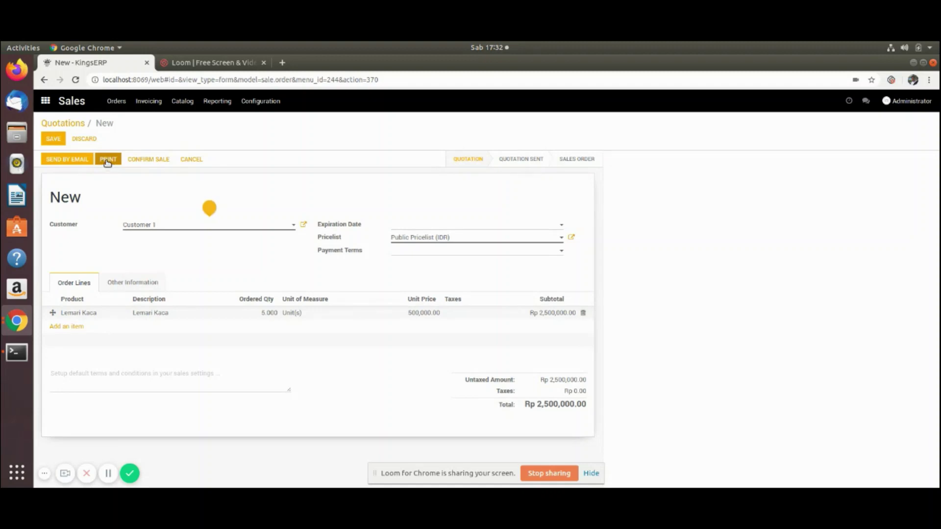
click(54, 140)
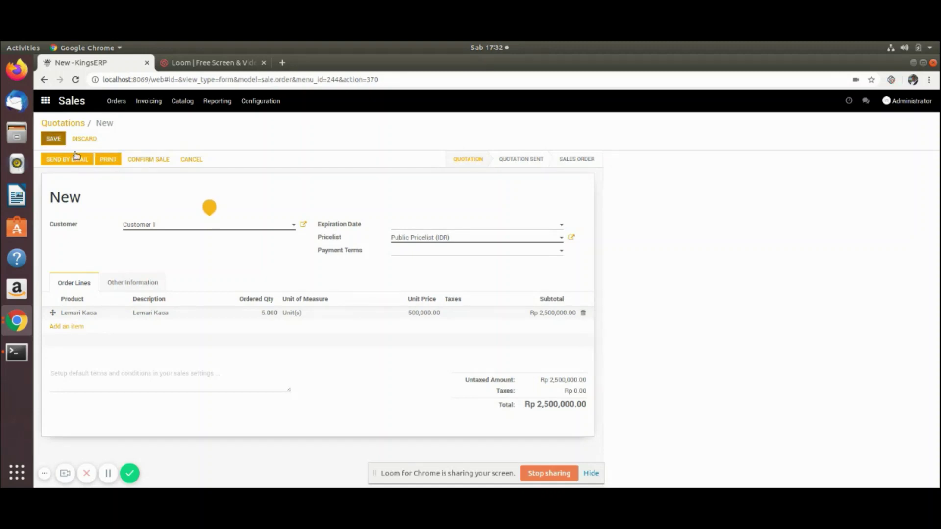
click(152, 162)
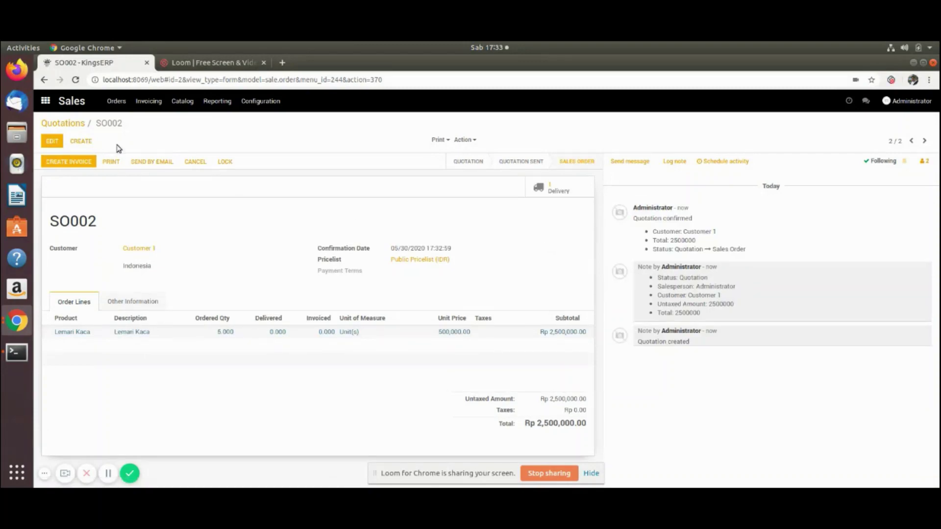
Open the new sales order's pending delivery order in Inventory and check the availability of its products
click(45, 101)
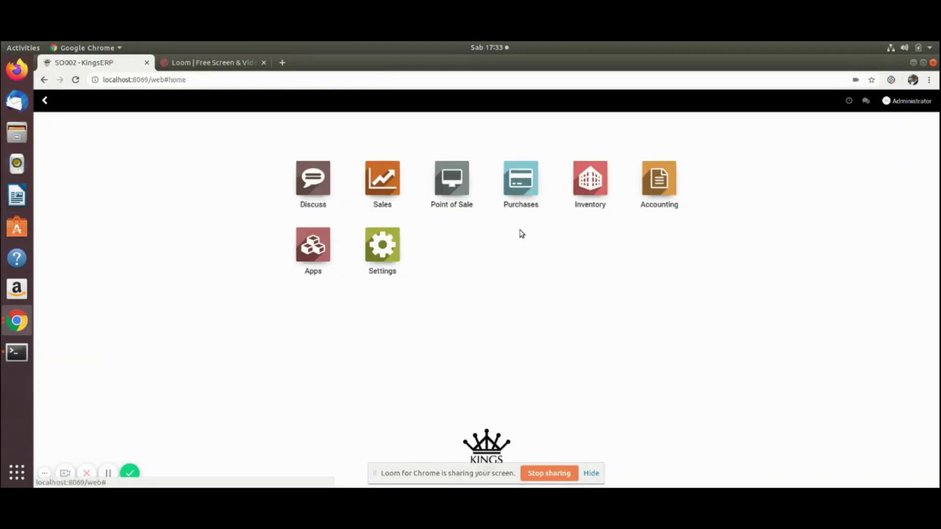
click(590, 184)
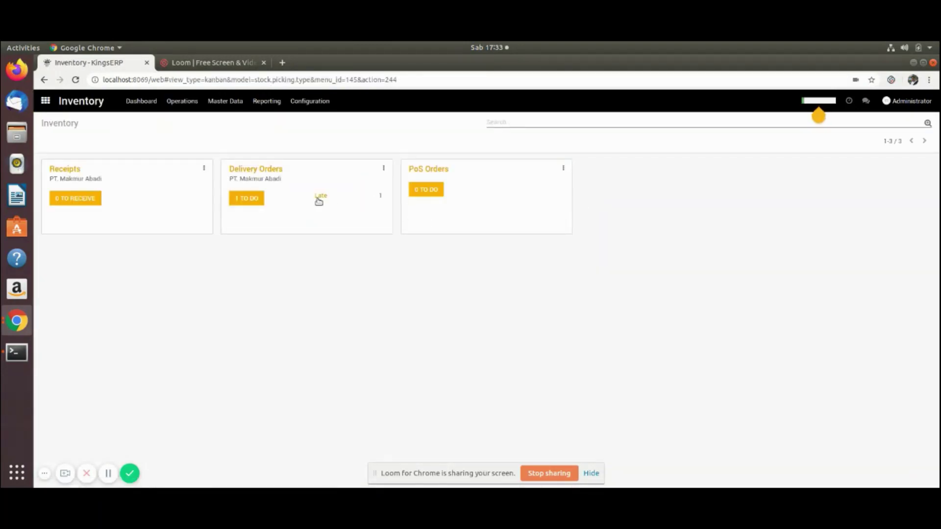
click(247, 198)
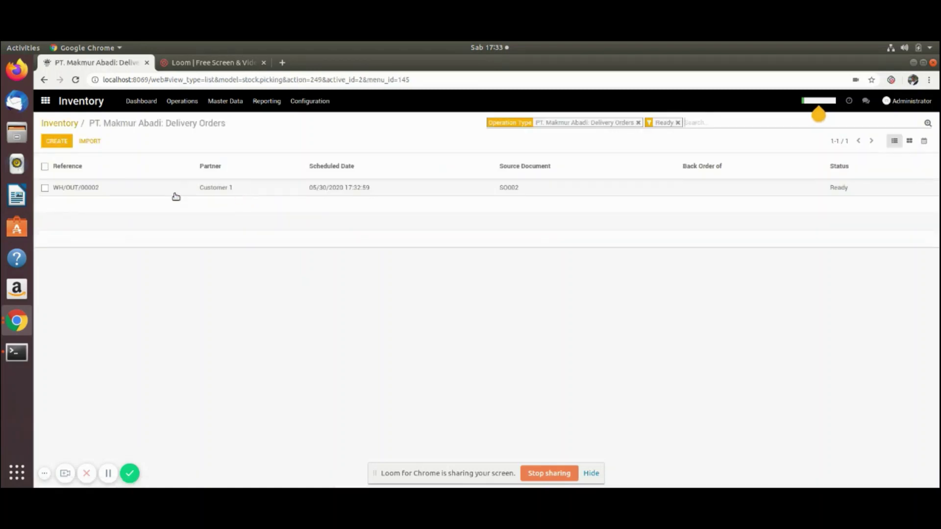
click(122, 194)
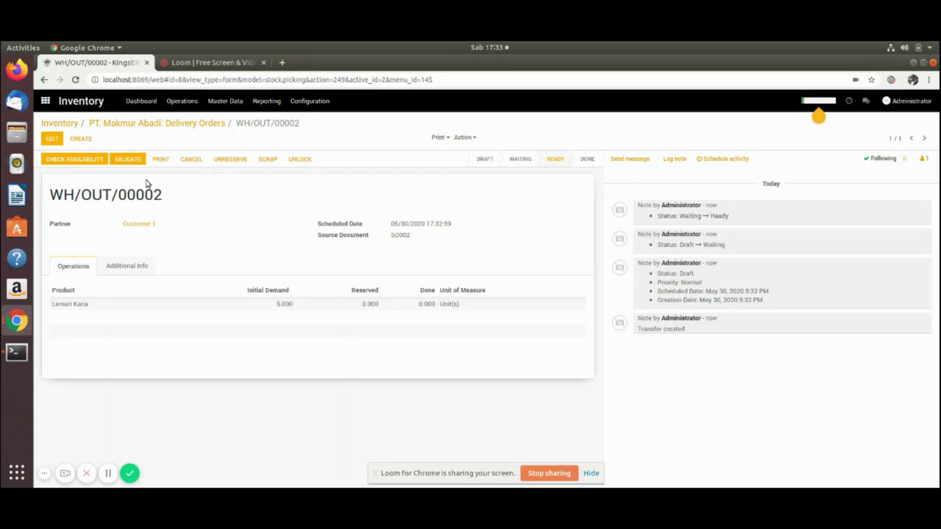
click(72, 160)
Validate the delivery with the reserved quantities as an immediate transfer and create a backorder for the remaining products
click(129, 161)
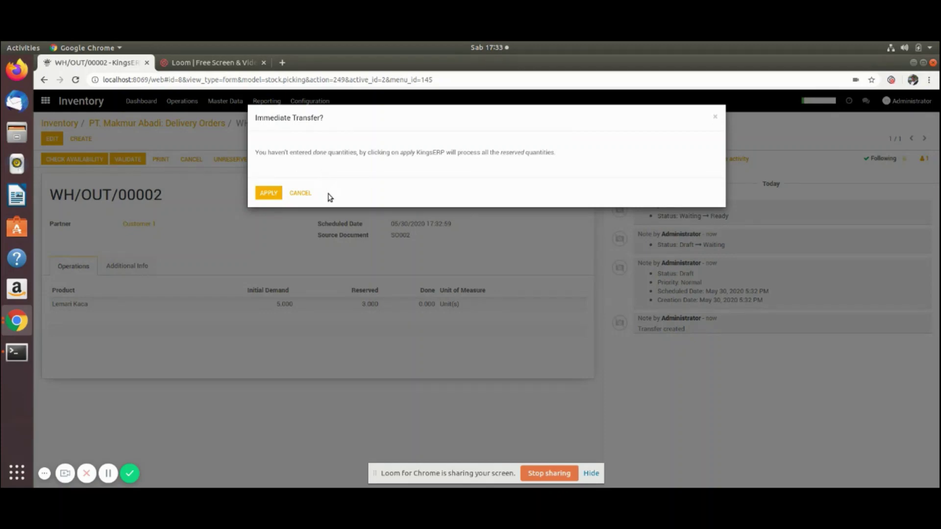
click(272, 196)
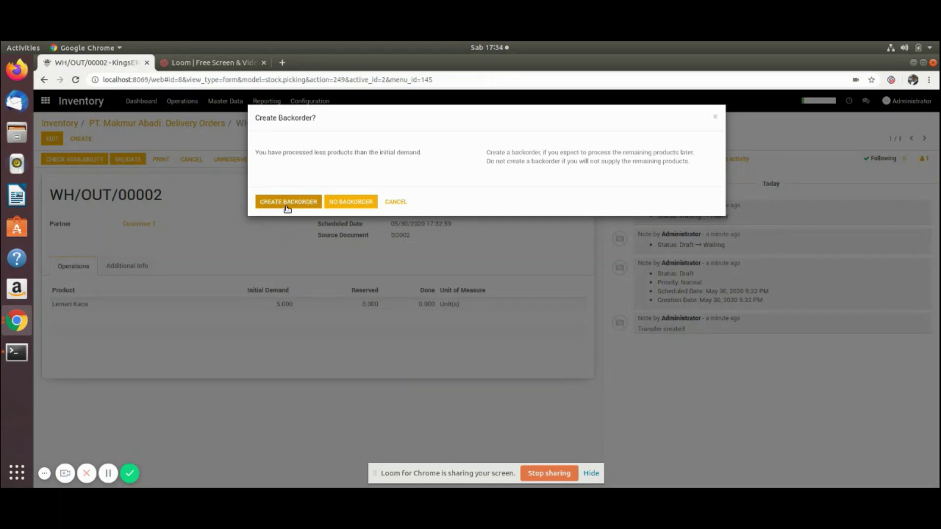
click(285, 204)
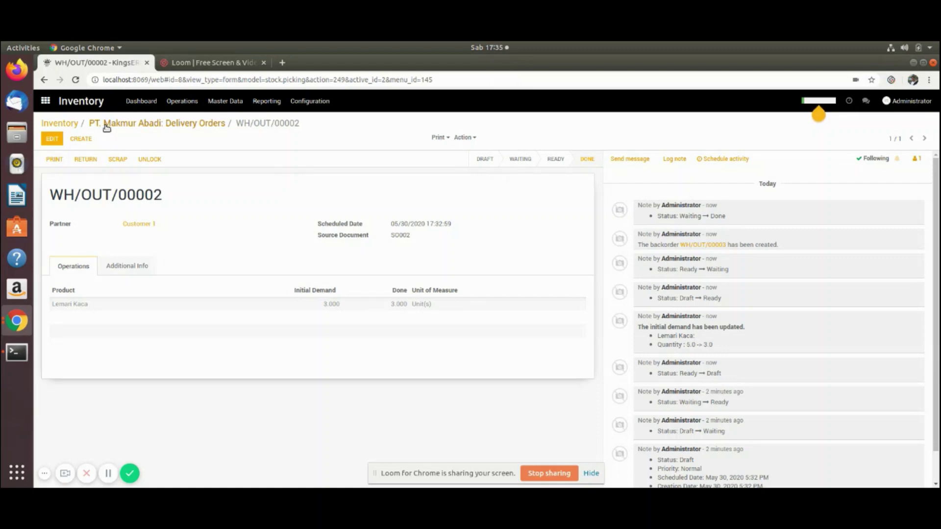
Review the delivery orders on the Inventory dashboard, then view the deliveries linked to Customer 1's latest sales order in Sales
click(142, 102)
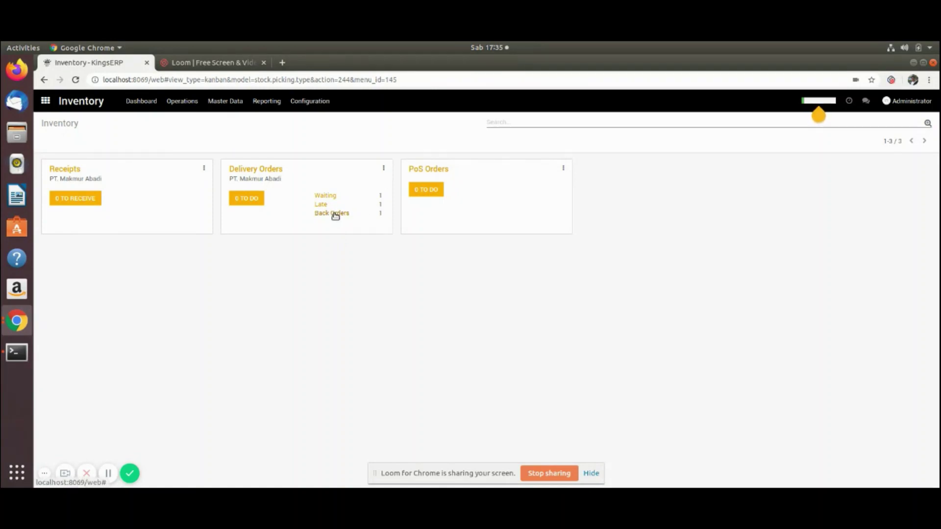
click(45, 101)
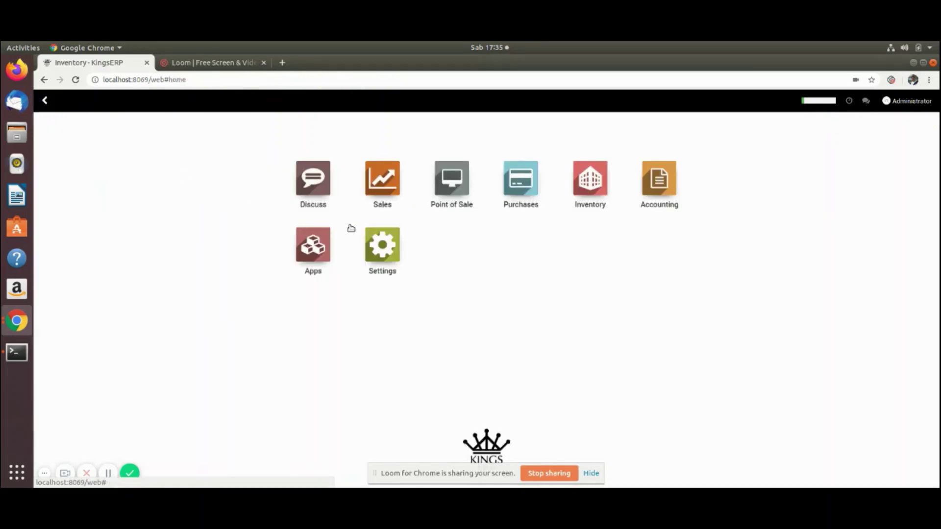
click(385, 186)
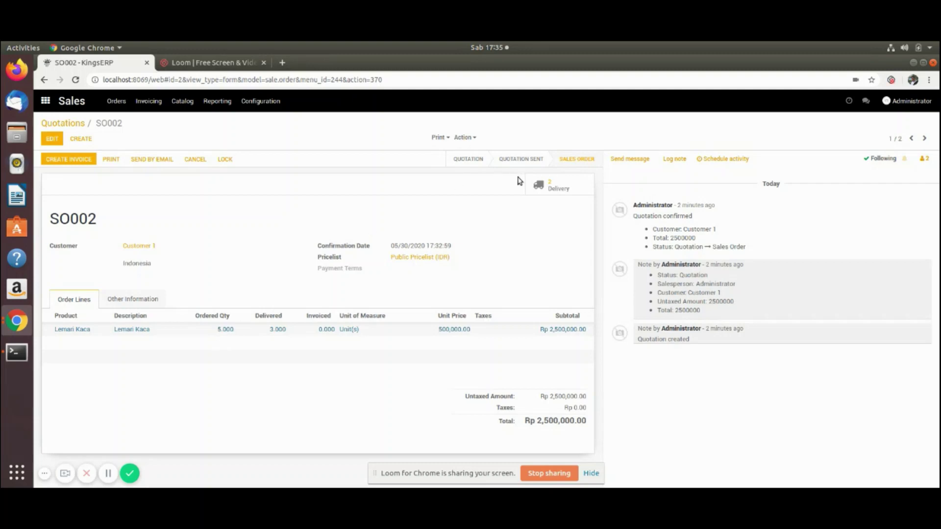
click(566, 182)
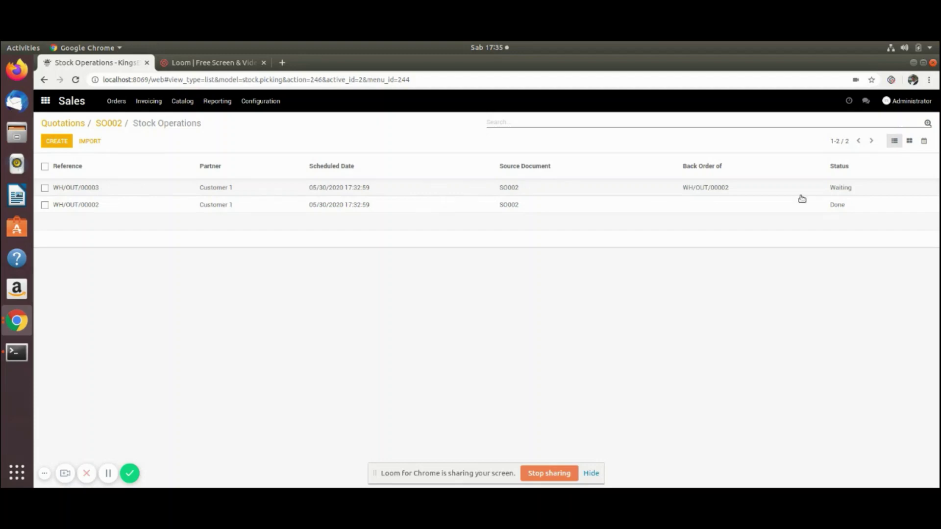
View the details of the sales order's waiting backorder delivery, then return to its list of stock operations
click(387, 194)
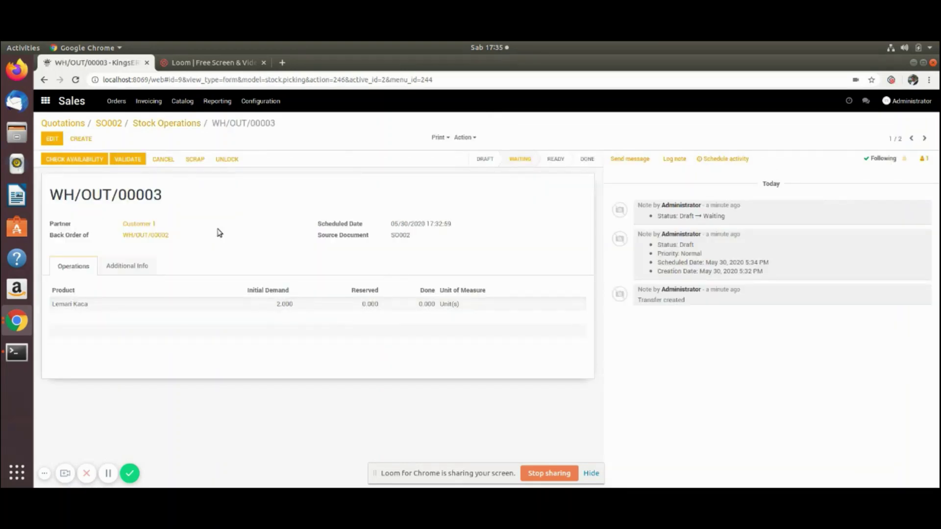
click(166, 130)
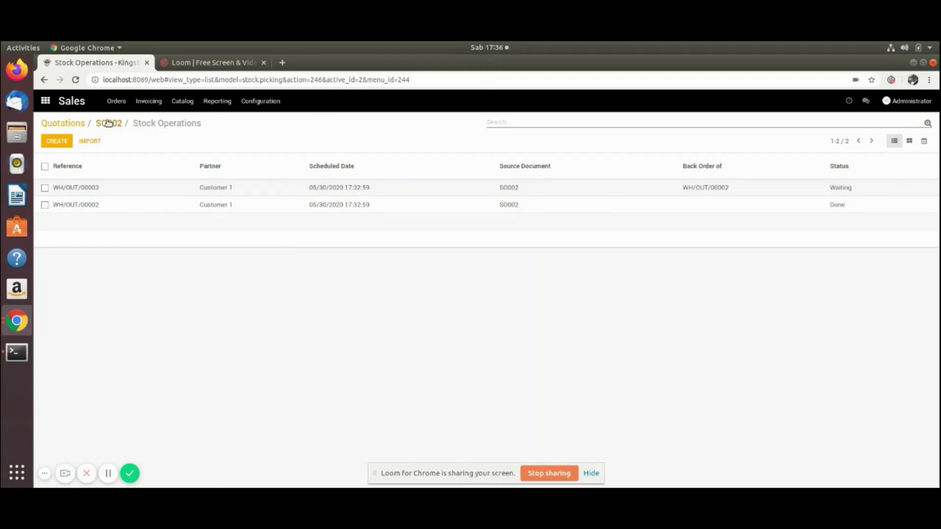
Start a new request for quotation in Purchases with CV. Furniture as the vendor
click(45, 101)
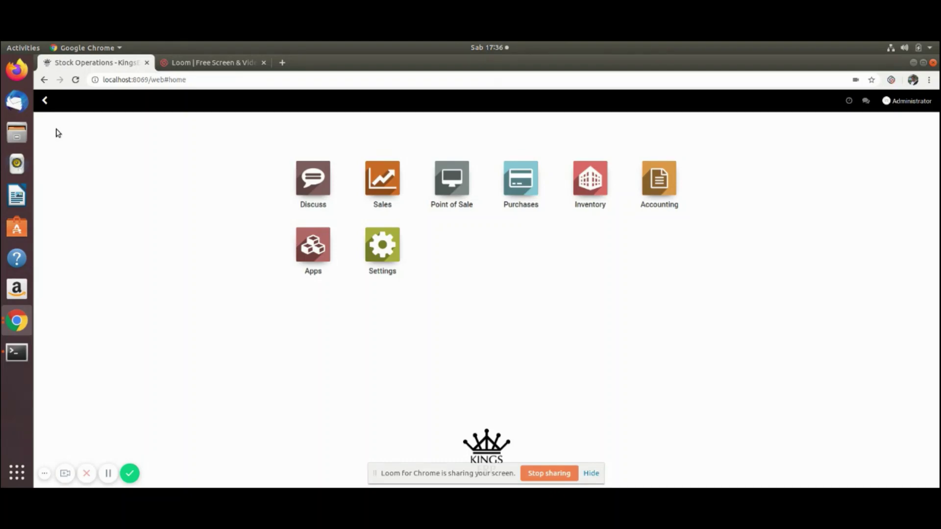
click(523, 192)
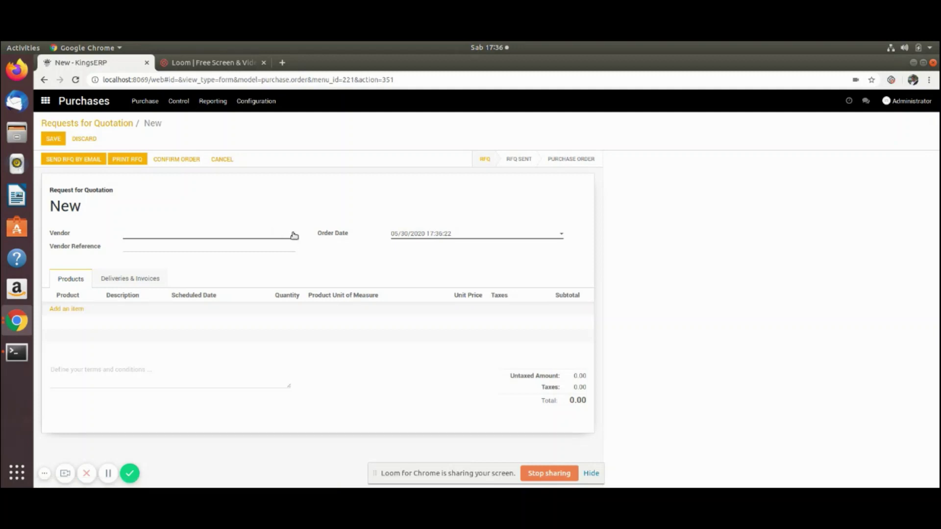
click(294, 233)
click(186, 248)
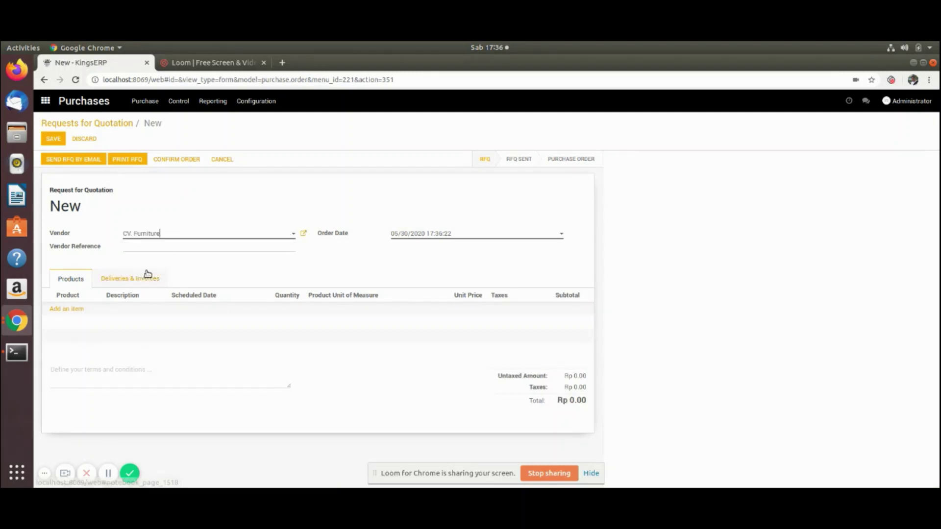
Add the product Lemari Kaca with a quantity of 5 to the request for quotation, then save it and confirm the order
click(62, 310)
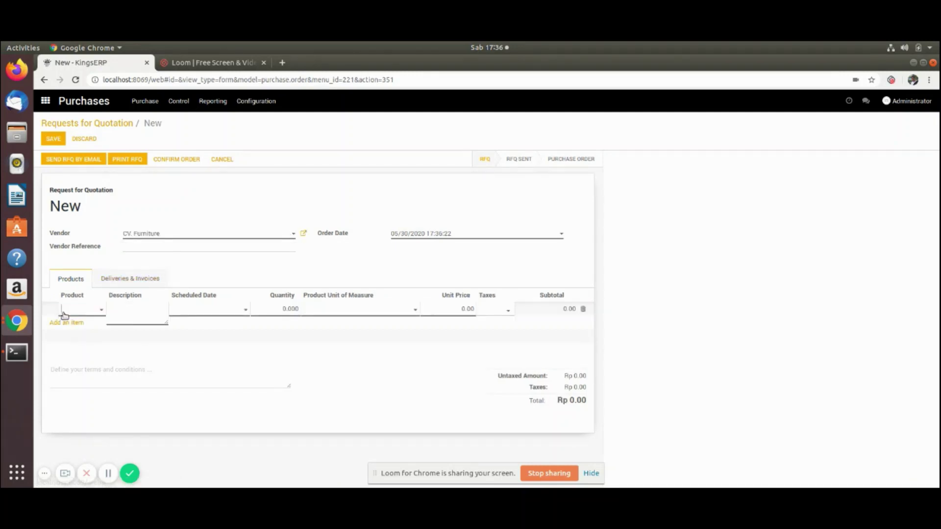
click(93, 314)
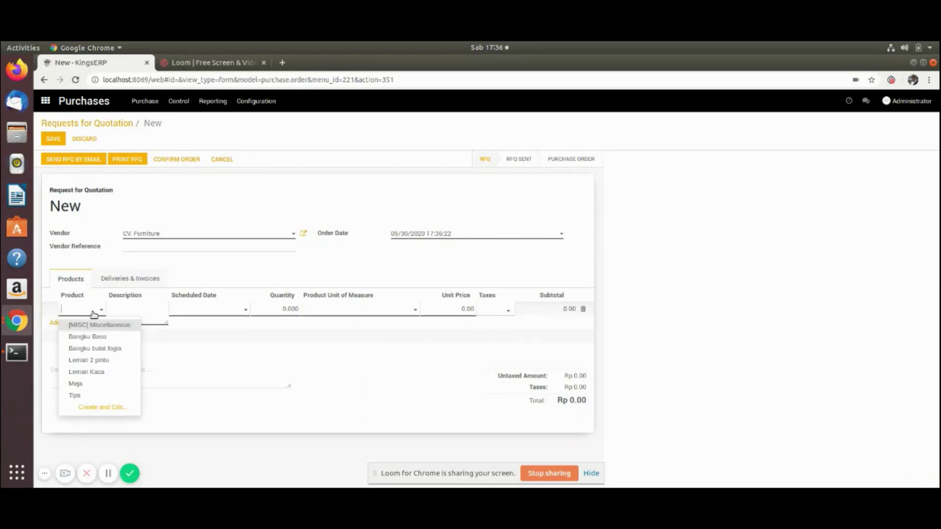
click(79, 372)
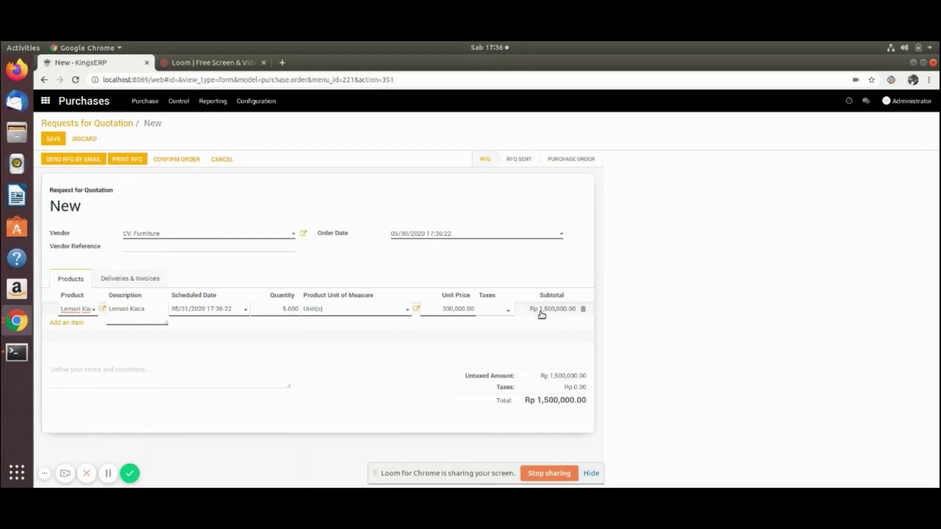
click(54, 140)
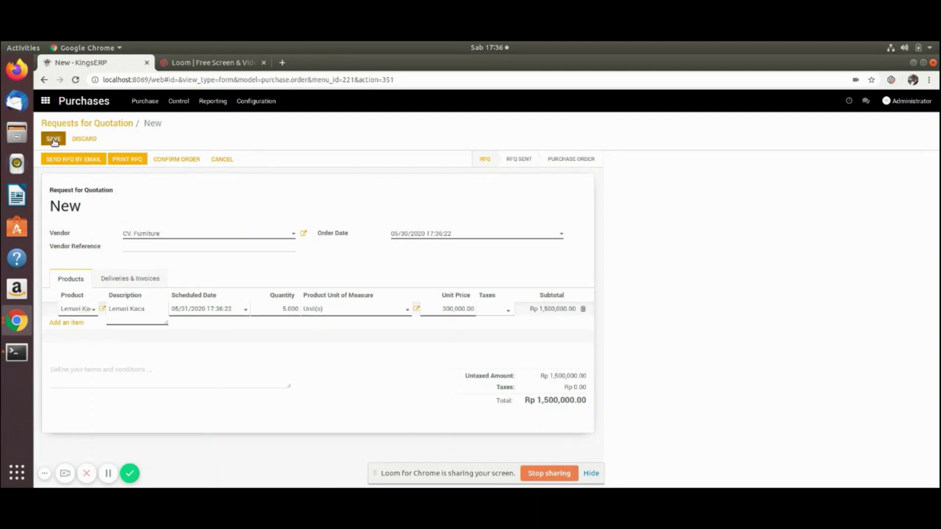
click(181, 162)
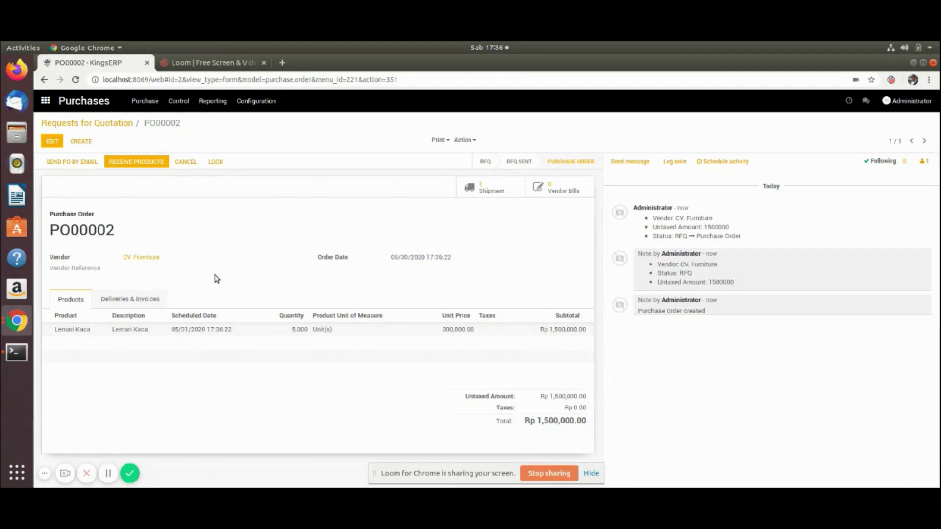
Record 4 units of Lemari Kaca as done on the purchase order's shipment and validate the receipt without a backorder
click(488, 190)
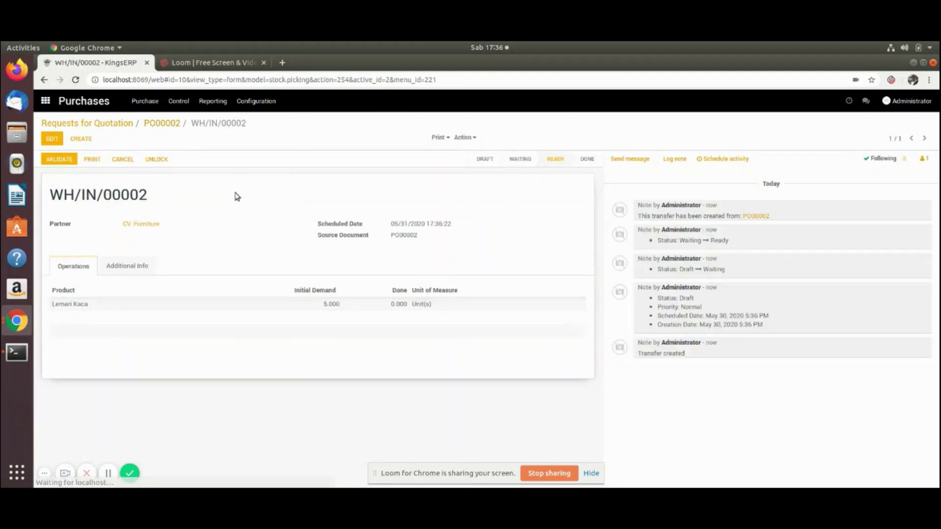
click(52, 140)
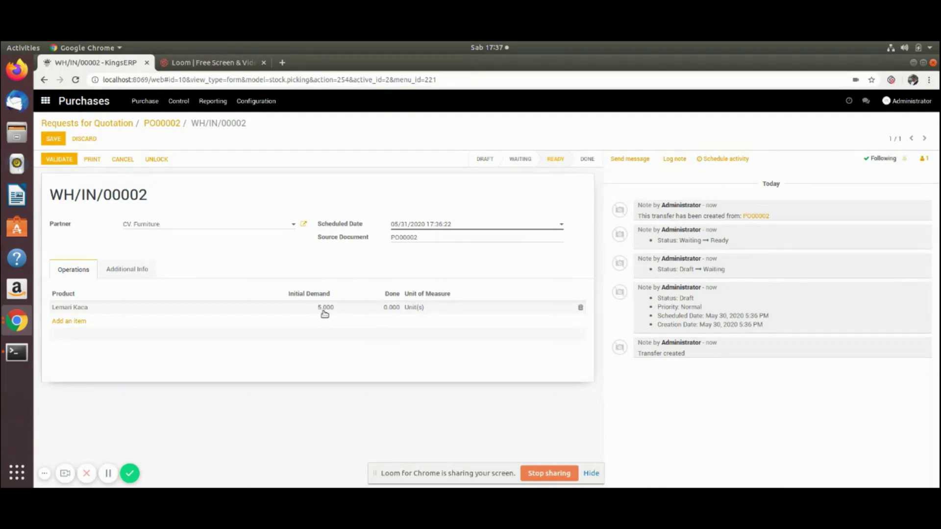
click(387, 309)
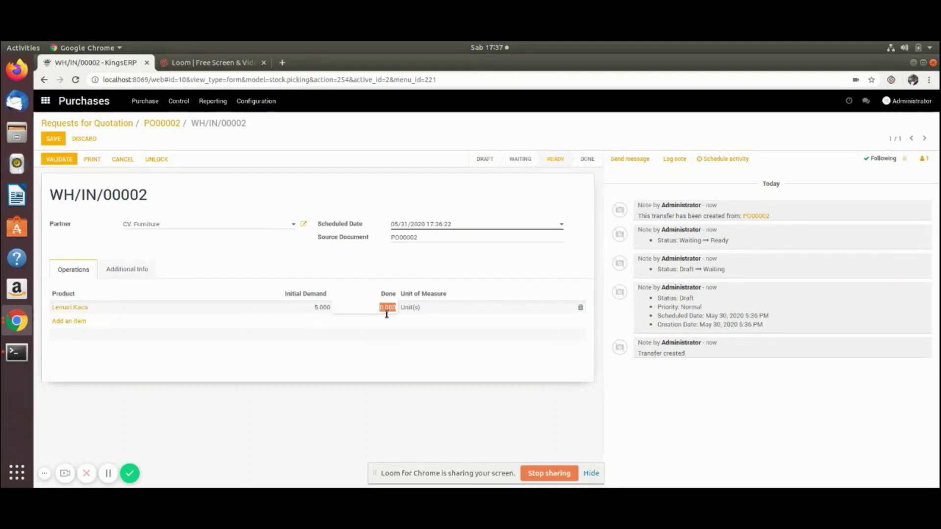
text(4)
click(304, 268)
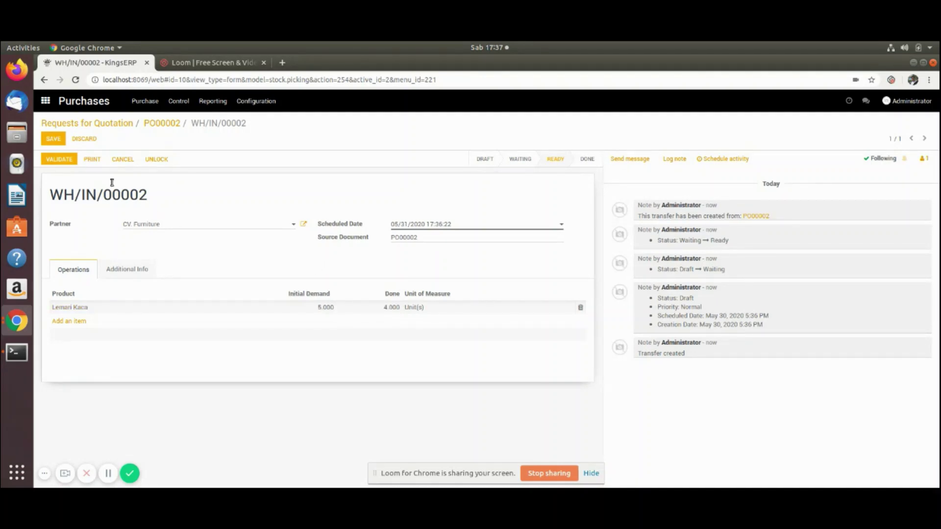
click(56, 160)
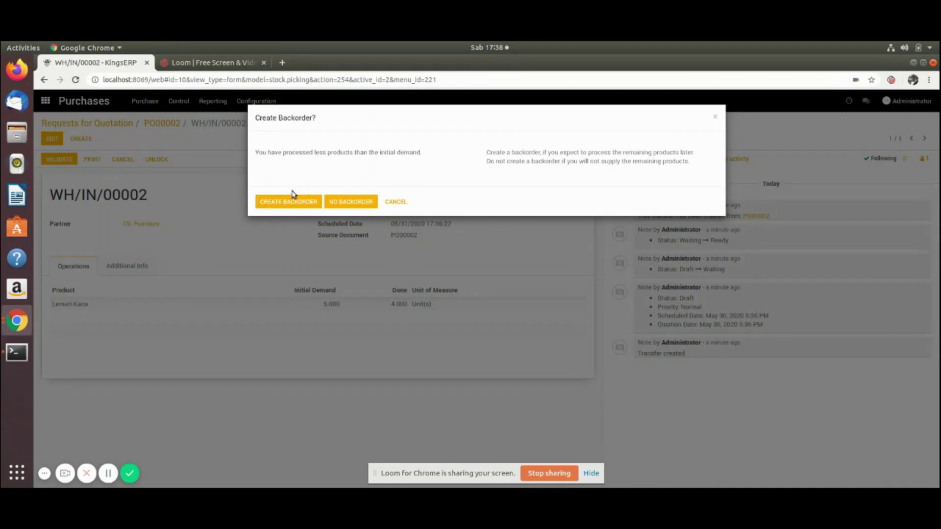
click(344, 204)
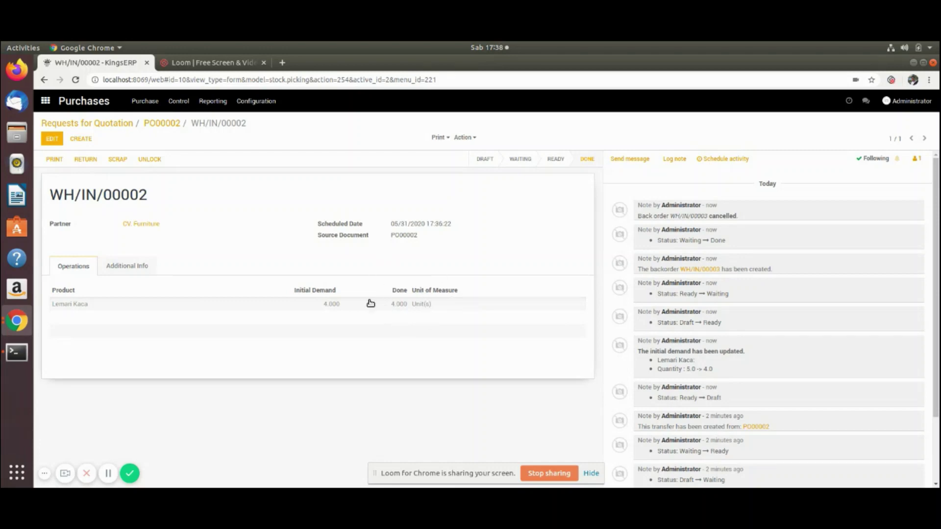
Open Customer 1's waiting backorder delivery in Inventory and check the availability of its products
click(48, 105)
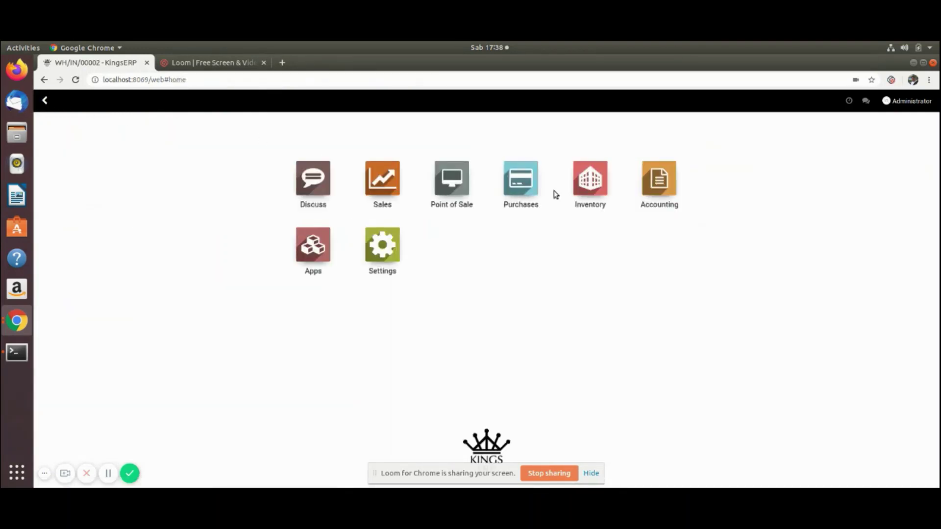
click(566, 180)
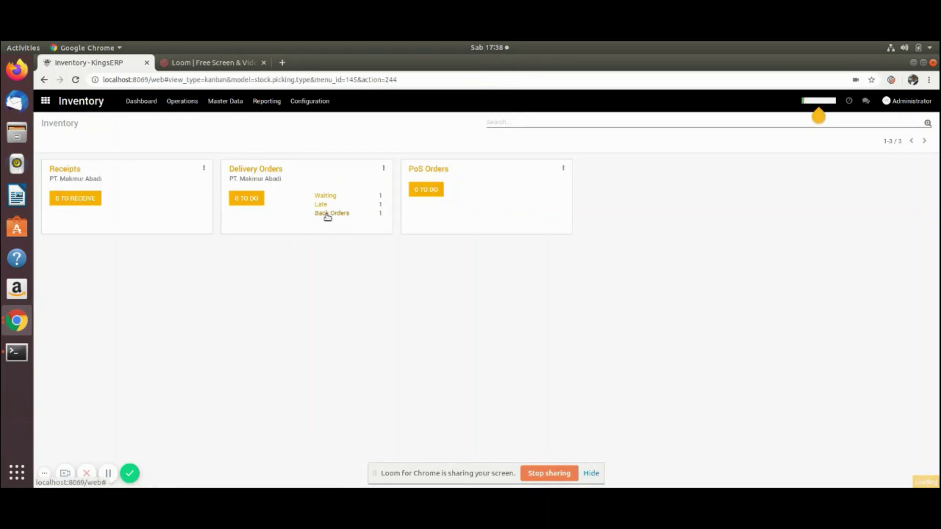
click(327, 214)
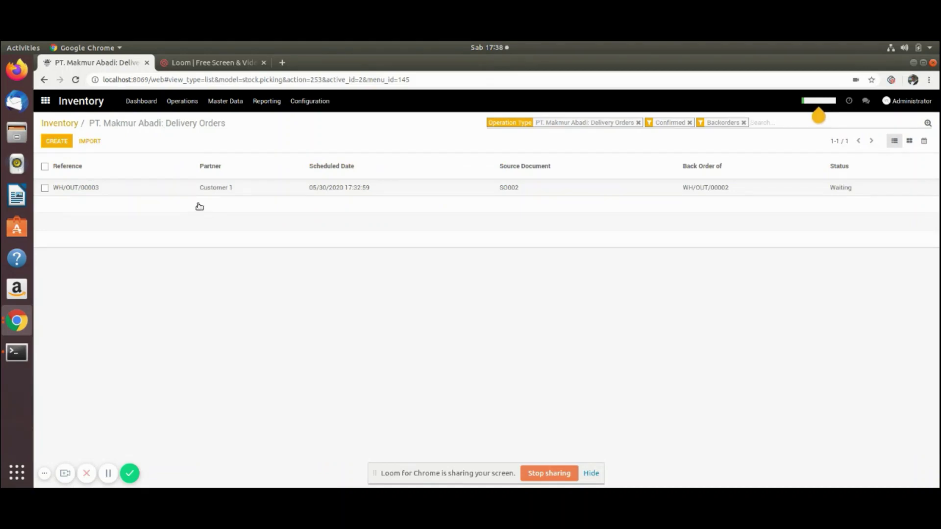
click(175, 196)
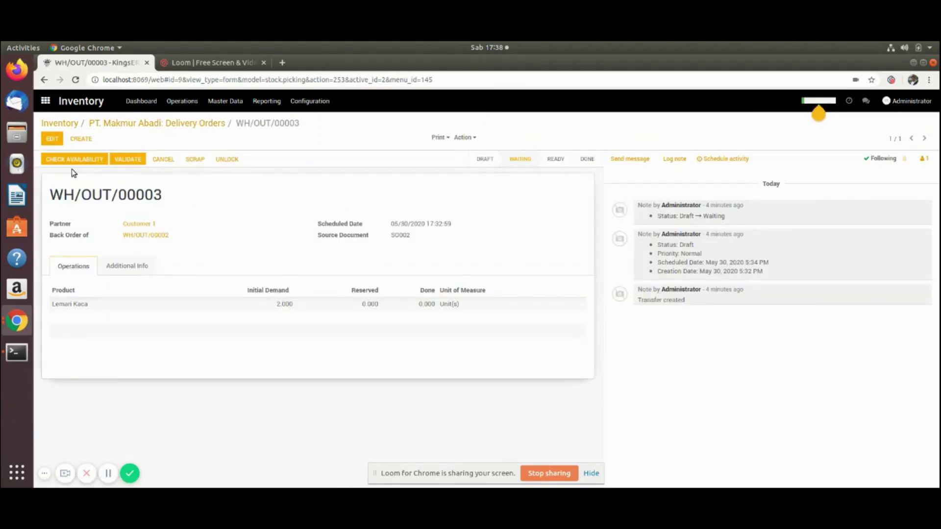
click(73, 161)
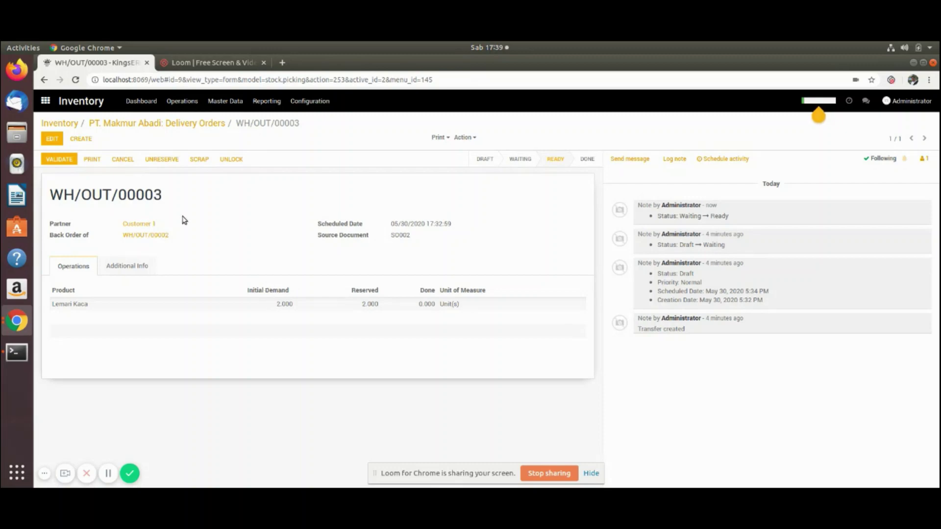
Validate the backorder delivery as an immediate transfer of all reserved quantities
click(63, 159)
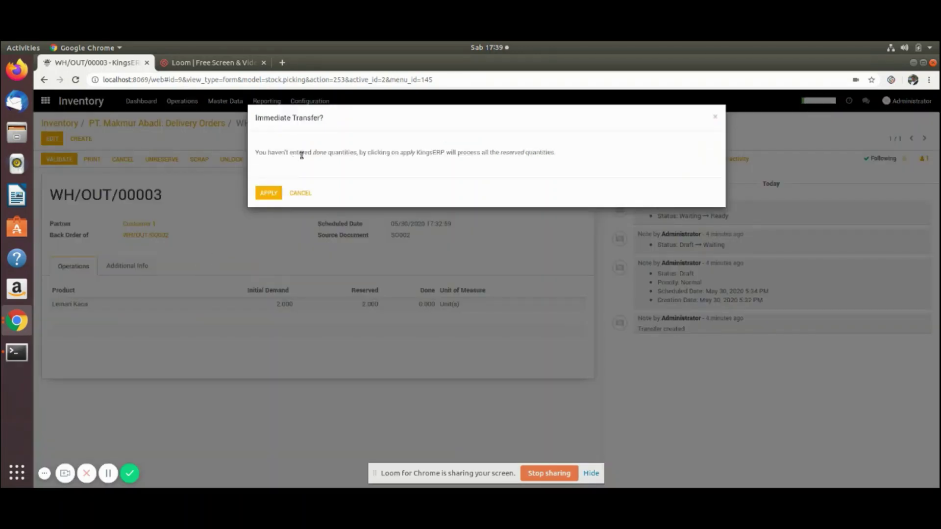
drag(555, 153, 255, 153)
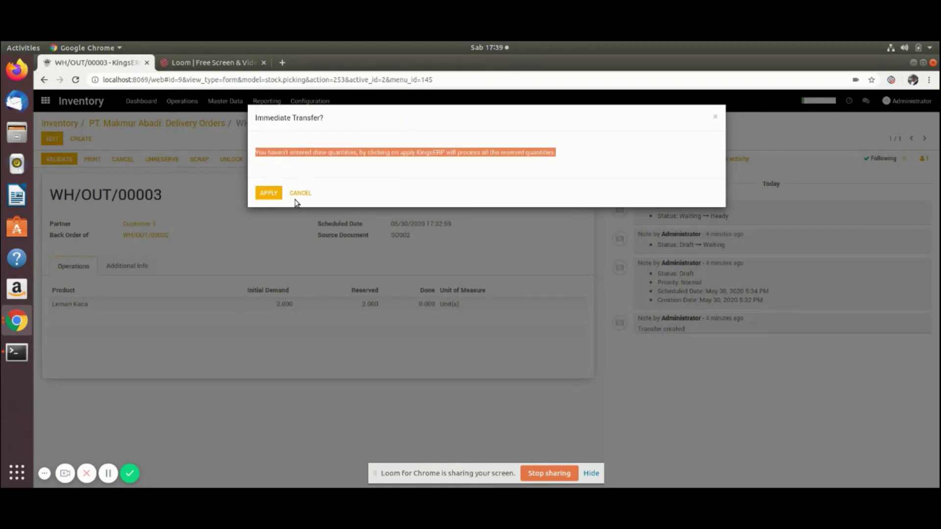
click(267, 194)
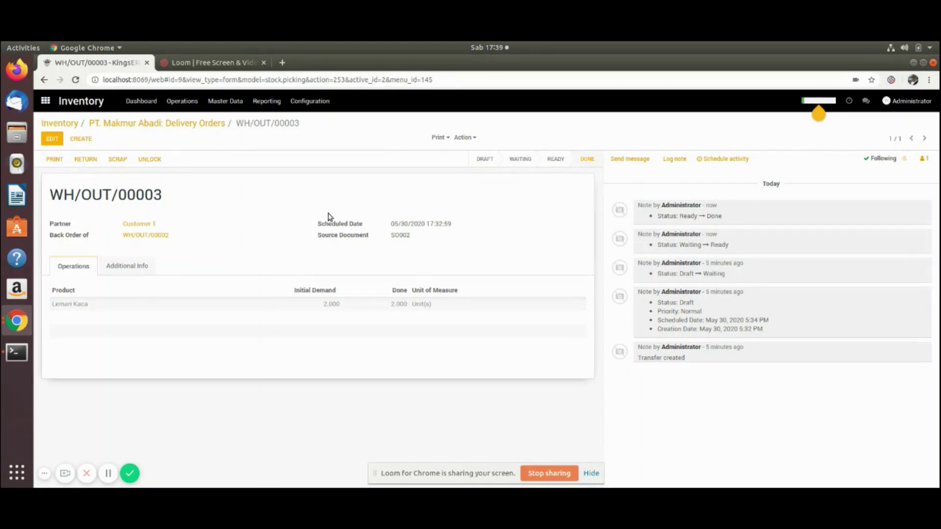
mouse_move(329, 227)
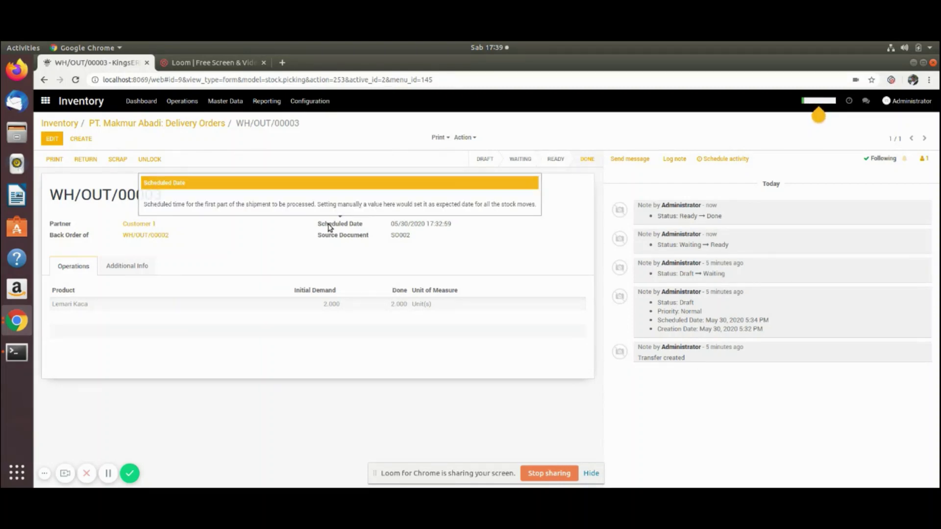